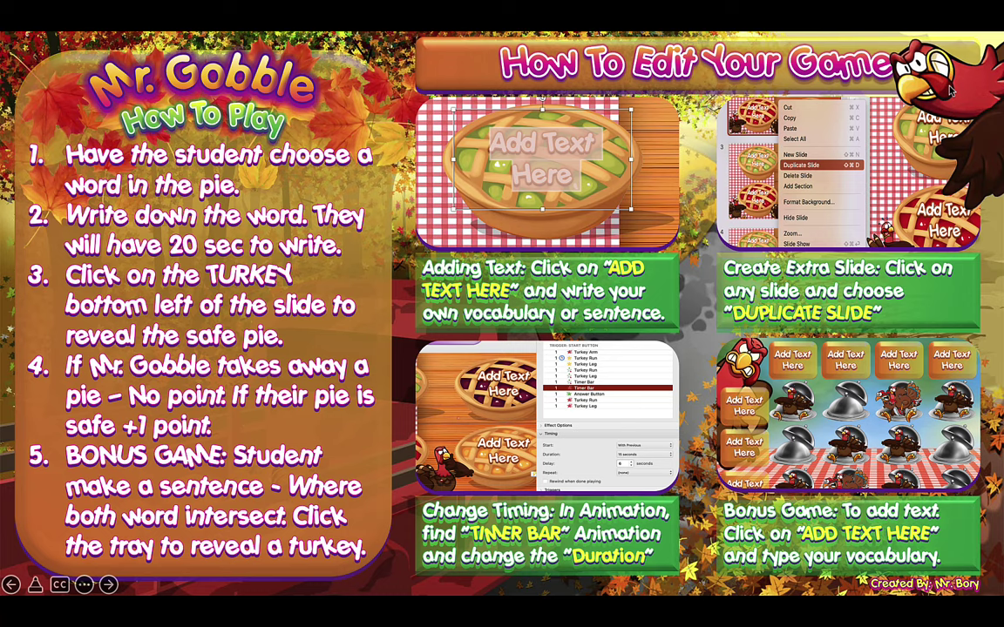
Play the first pie round, where Mr. Gobble takes the Turkey pie, and advance to the next slide
{"action": "left_click", "coordinate": [952, 89]}
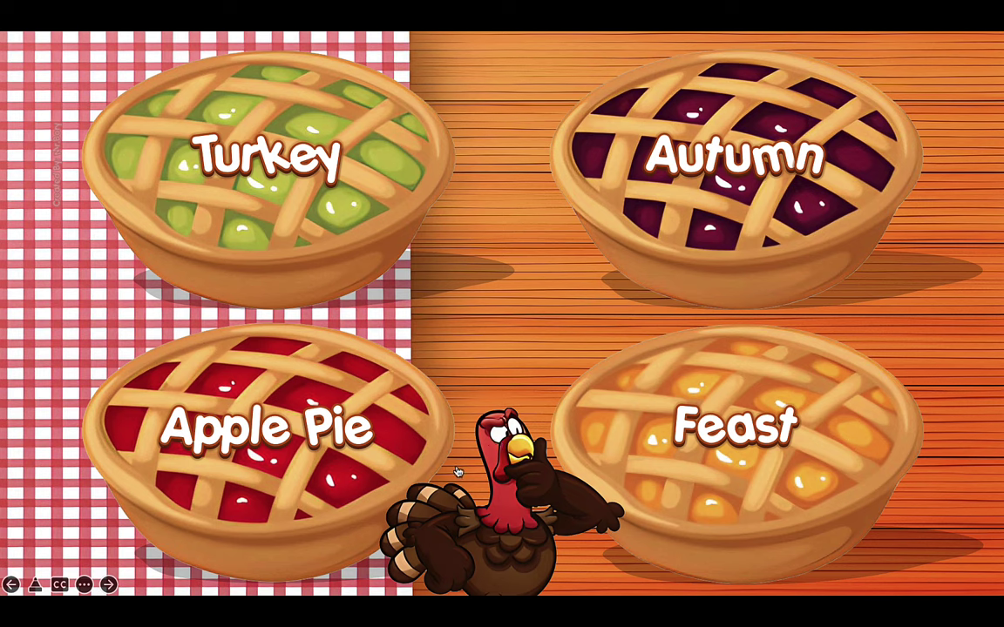
{"action": "left_click", "coordinate": [514, 449]}
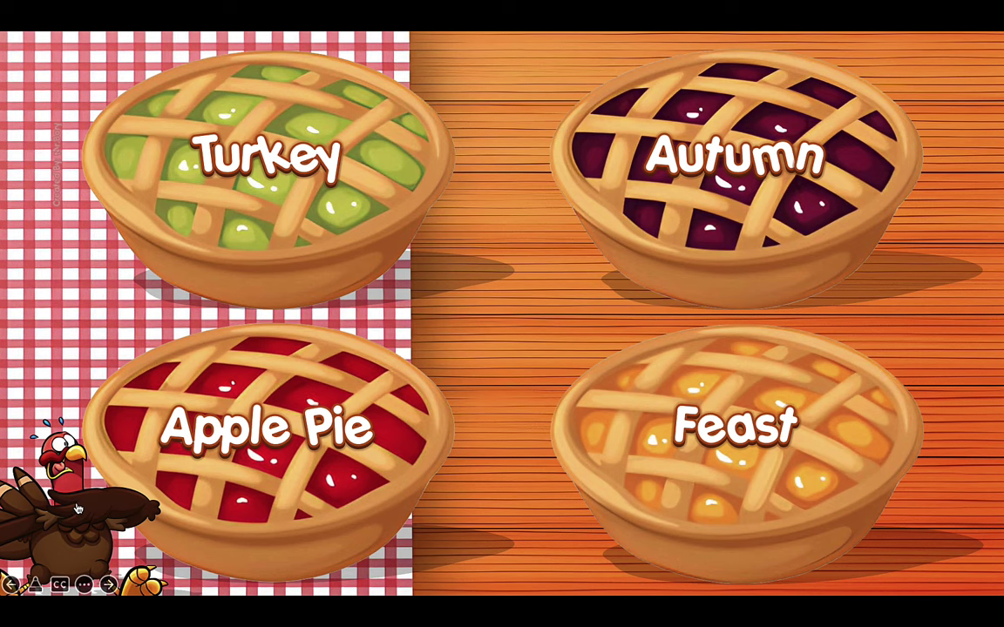
{"action": "left_click", "coordinate": [63, 480]}
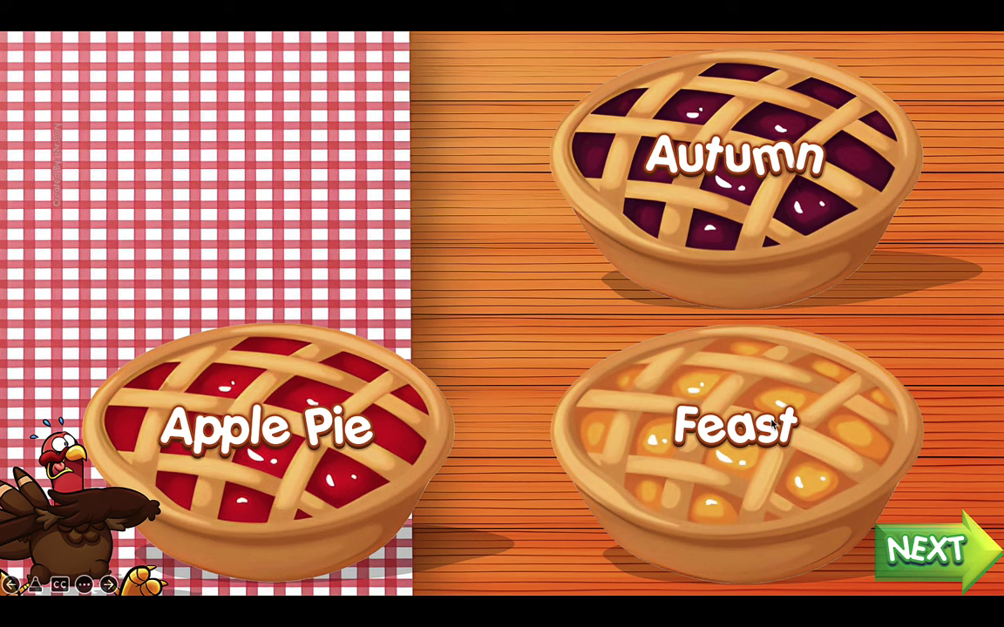
{"action": "left_click", "coordinate": [916, 533]}
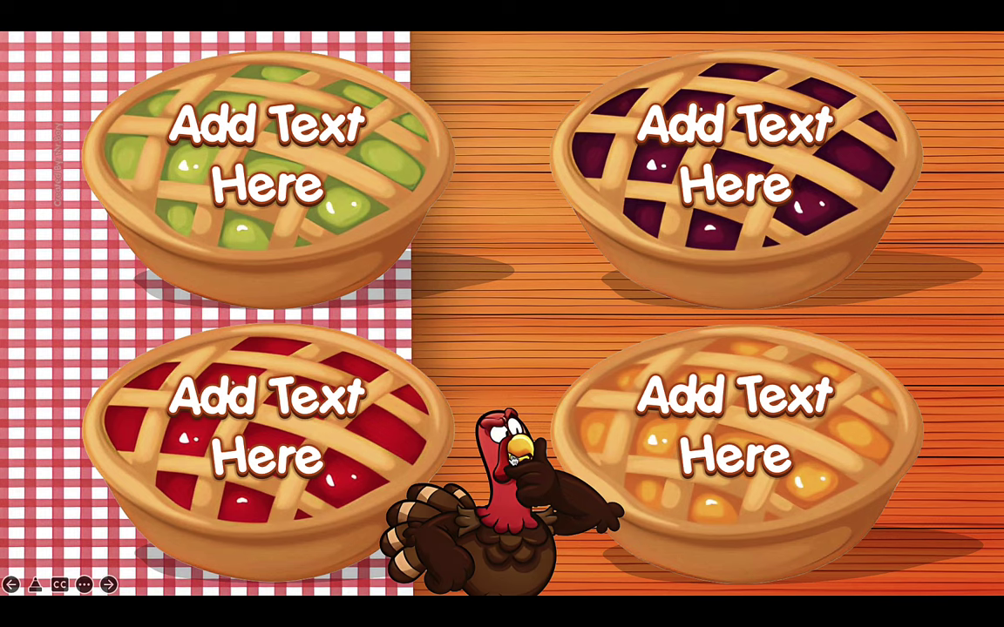
Play the round, revealing that Mr. Gobble took the green and red pies, then advance
{"action": "left_click", "coordinate": [512, 459]}
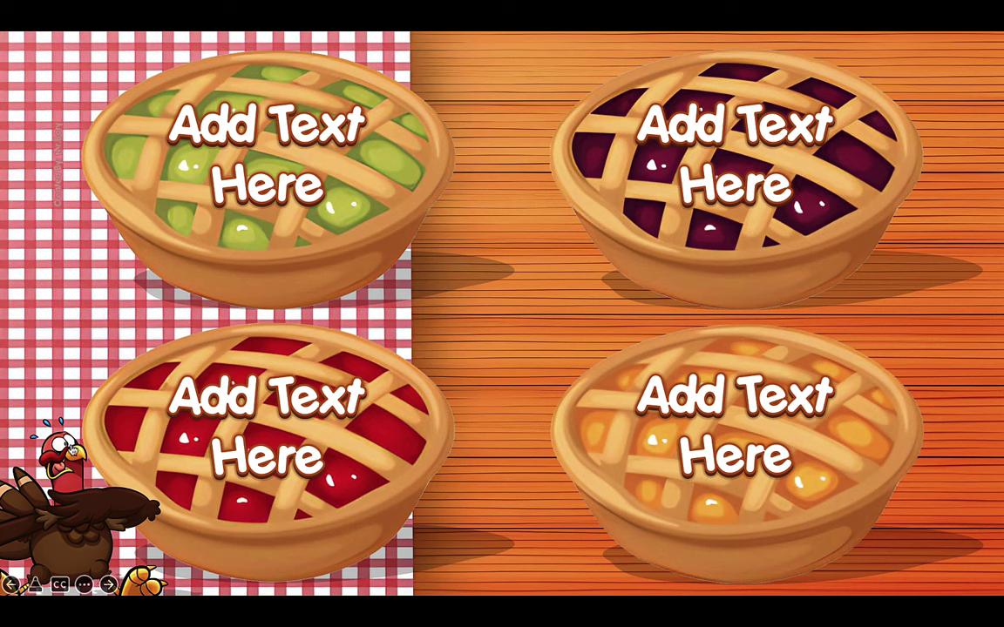
{"action": "left_click", "coordinate": [73, 492]}
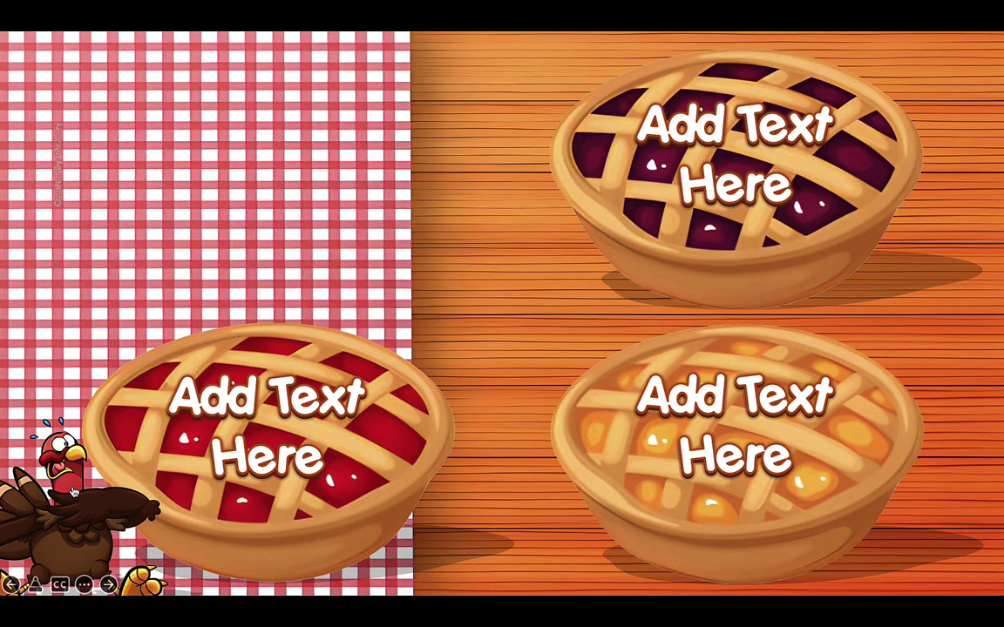
{"action": "left_click", "coordinate": [73, 492]}
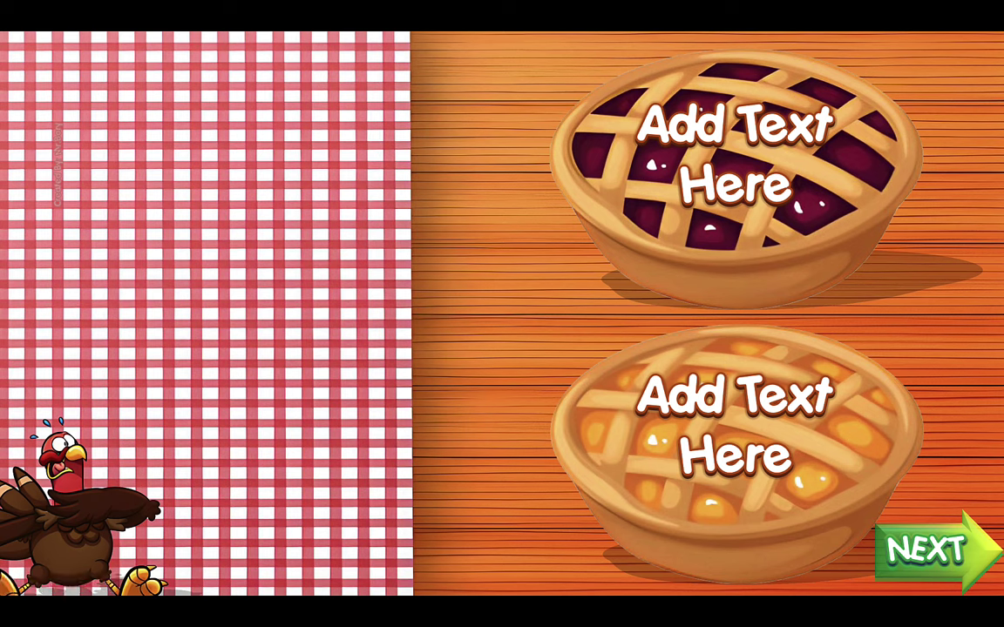
{"action": "left_click", "coordinate": [909, 507]}
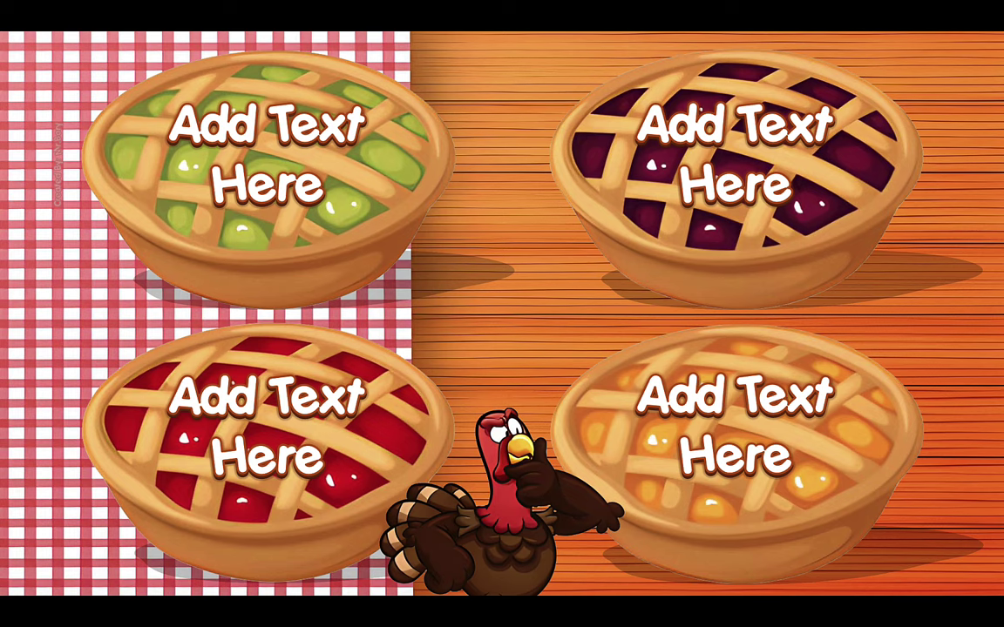
Play the three-missing-pie round, leaving only the red pie, then advance to the bonus slide
{"action": "left_click", "coordinate": [505, 438]}
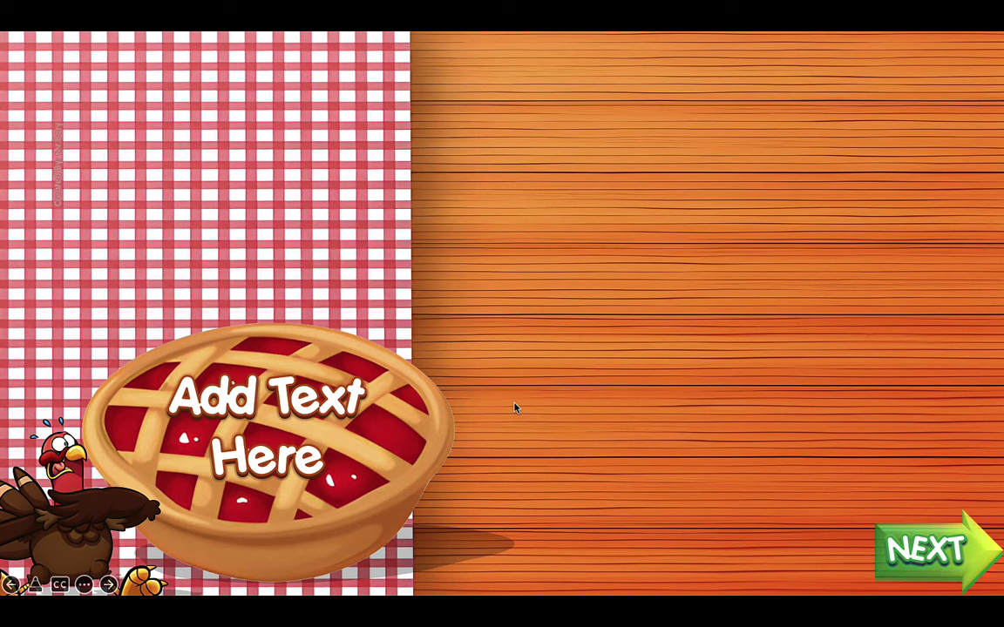
{"action": "left_click", "coordinate": [962, 558]}
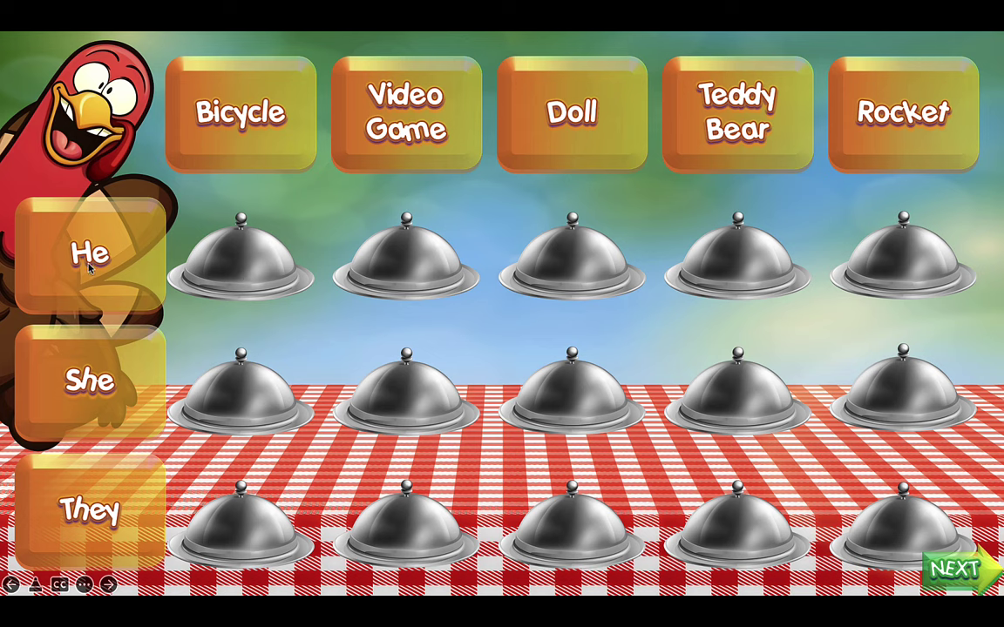
Uncover six bonus trays (He/Bicycle, She/Rocket, They/Teddy Bear, He/Video Game, She/Doll, They/Video Game) and exit the show
{"action": "left_click", "coordinate": [245, 240]}
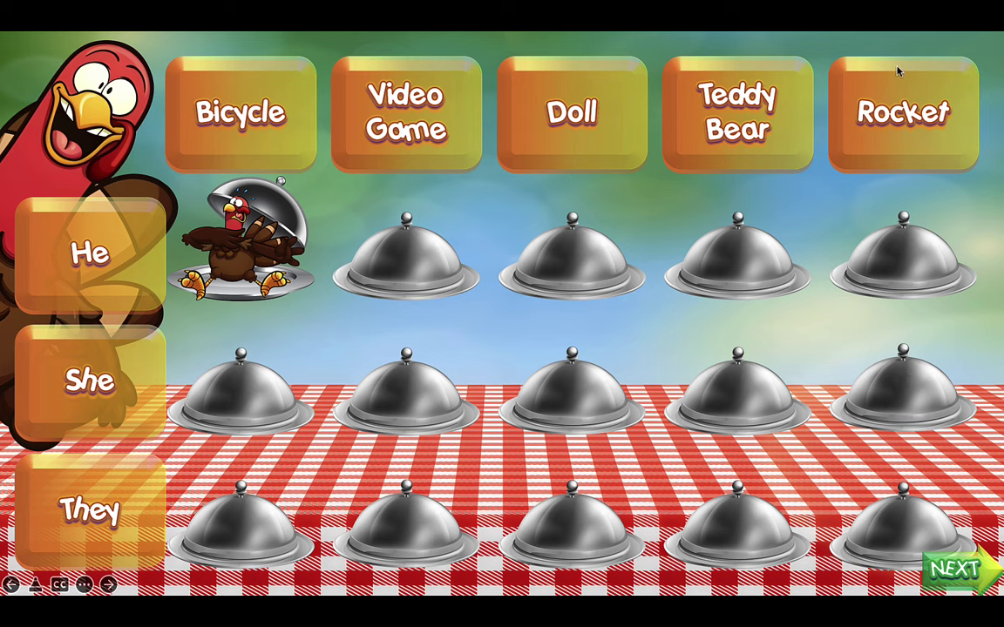
{"action": "left_click", "coordinate": [909, 389]}
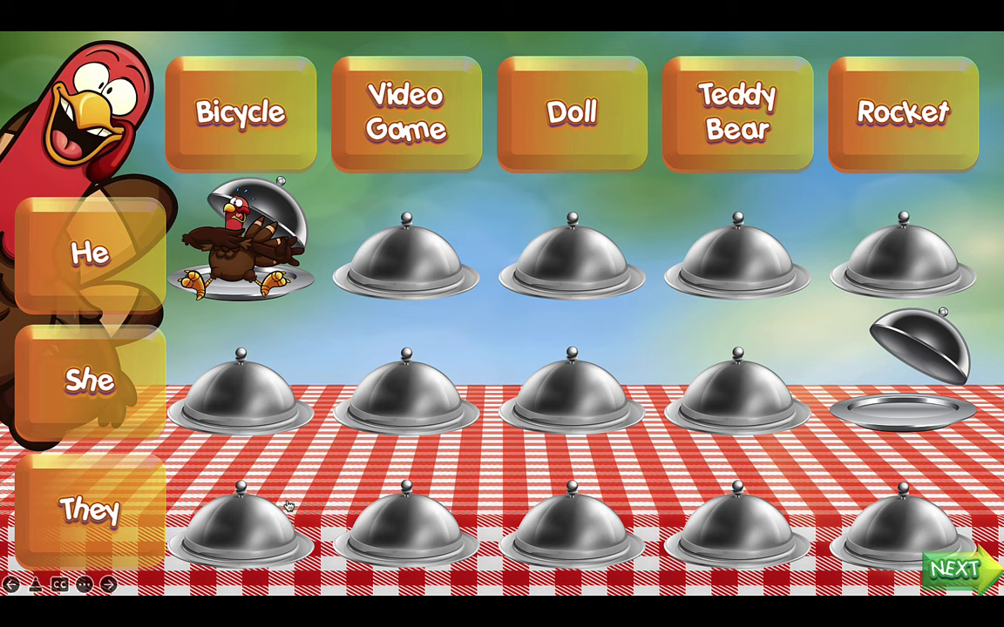
{"action": "left_click", "coordinate": [747, 523]}
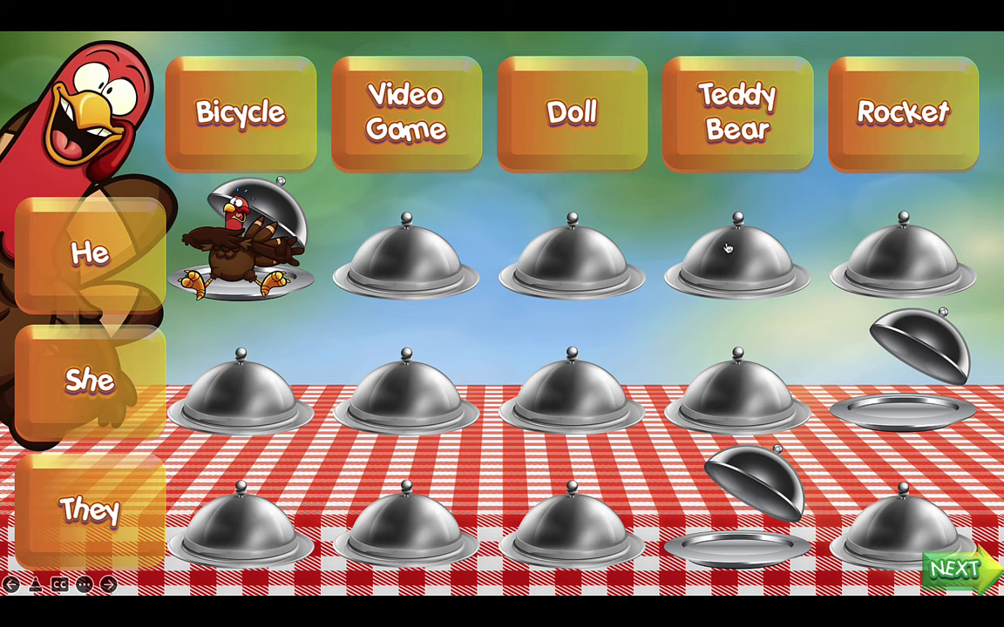
{"action": "left_click", "coordinate": [415, 251]}
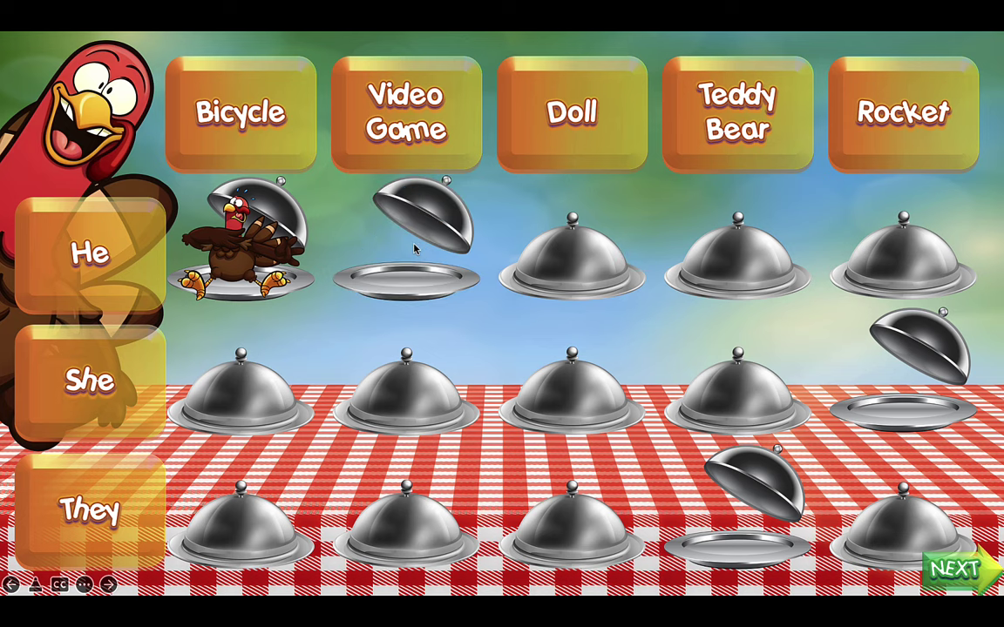
{"action": "left_click", "coordinate": [592, 390]}
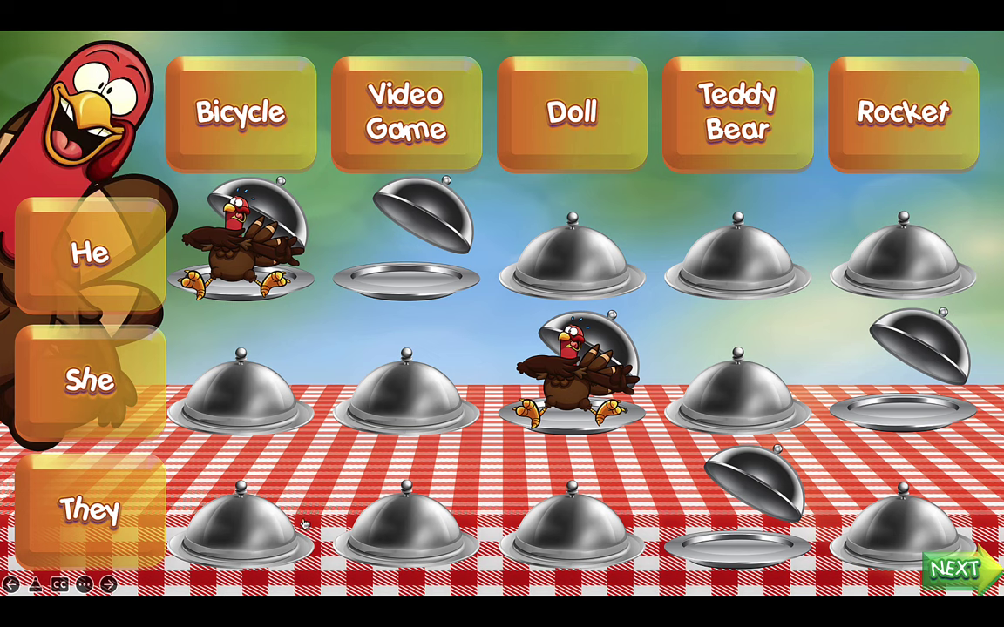
{"action": "left_click", "coordinate": [408, 523]}
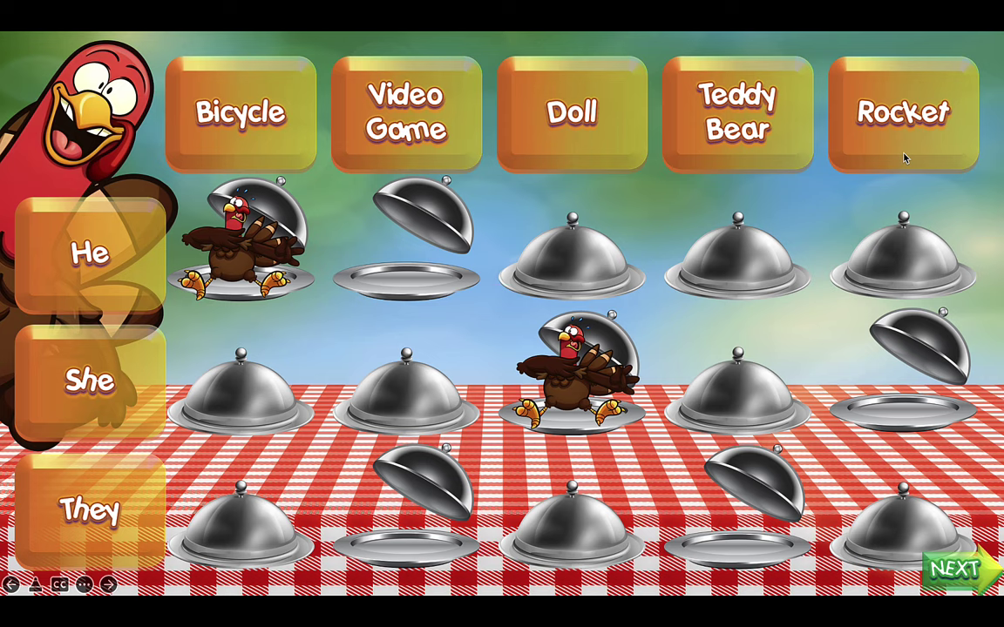
{"action": "key", "text": "Escape"}
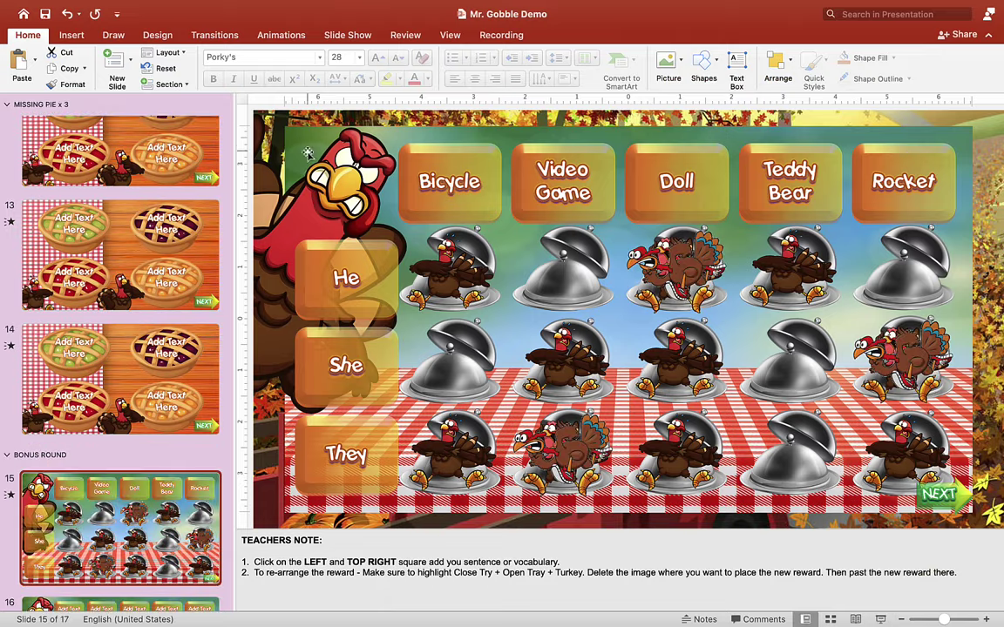
Go to slide 2 and scroll through its Turkey, Autumn, Apple Pie and Feast pie board
{"action": "scroll", "coordinate": [175, 323], "scroll_direction": "up", "scroll_amount": 15}
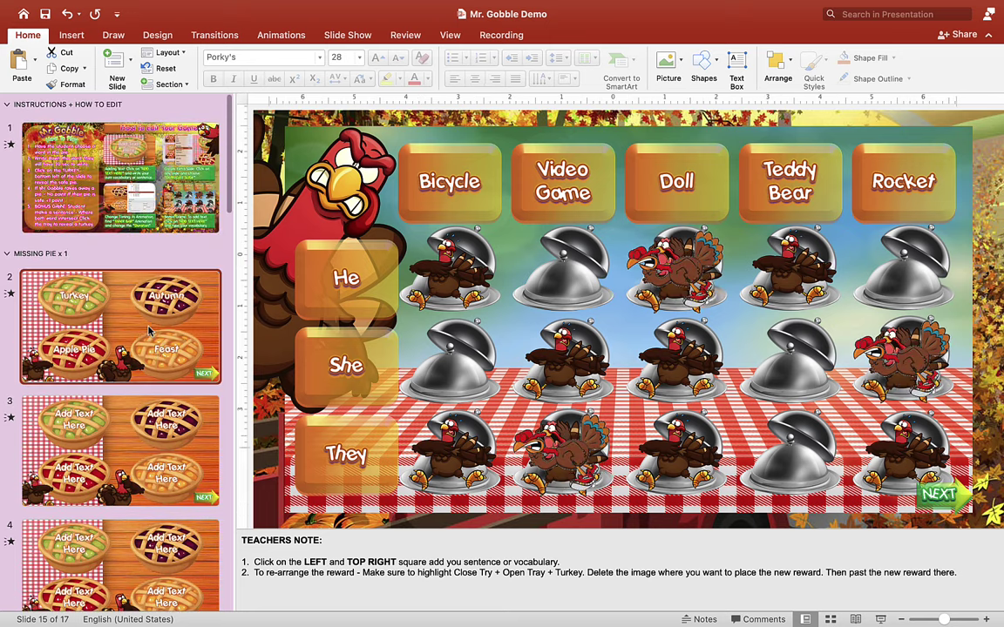
{"action": "left_click", "coordinate": [92, 277]}
{"action": "scroll", "coordinate": [91, 277], "scroll_direction": "down", "scroll_amount": 2}
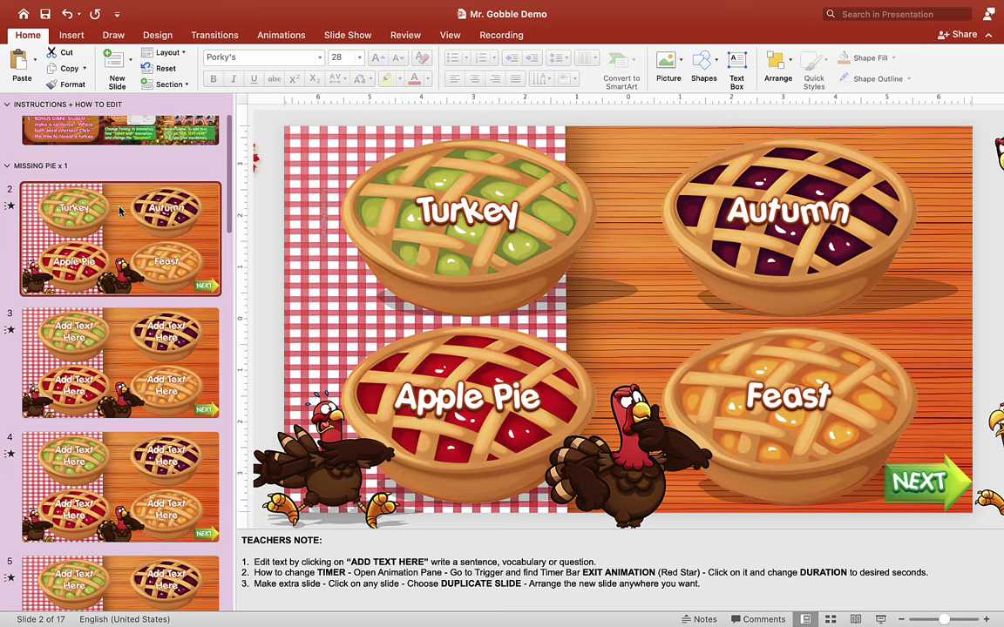
{"action": "scroll", "coordinate": [121, 211], "scroll_direction": "down", "scroll_amount": 1}
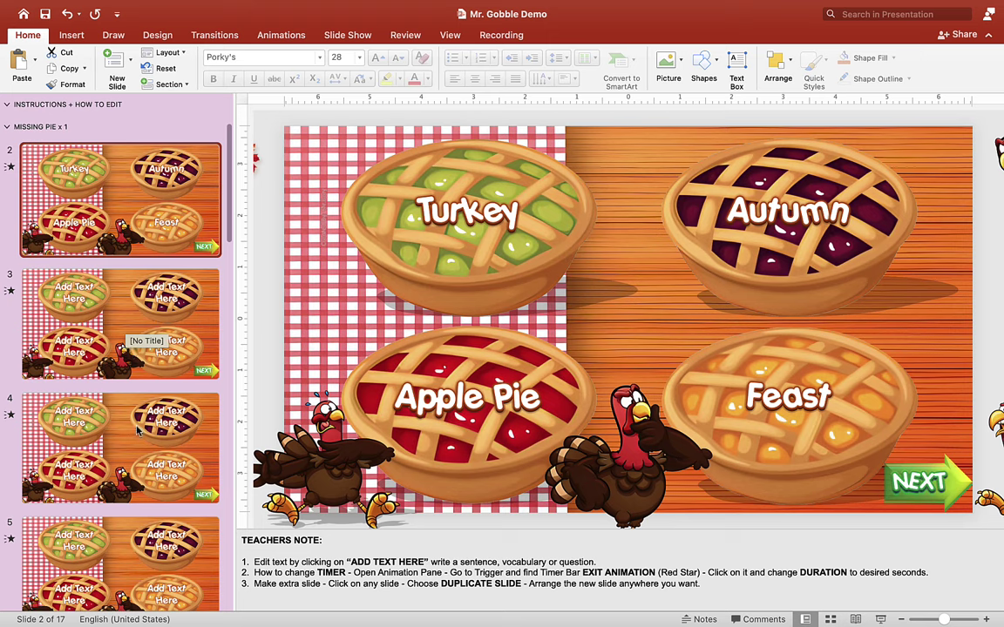
{"action": "scroll", "coordinate": [135, 453], "scroll_direction": "down", "scroll_amount": 3}
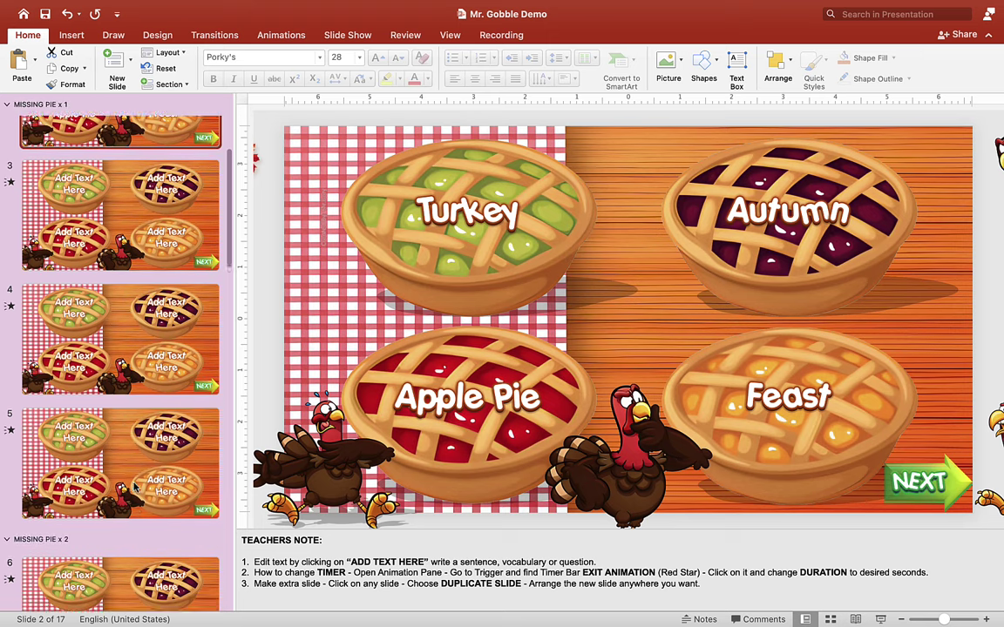
{"action": "scroll", "coordinate": [135, 487], "scroll_direction": "down", "scroll_amount": 9}
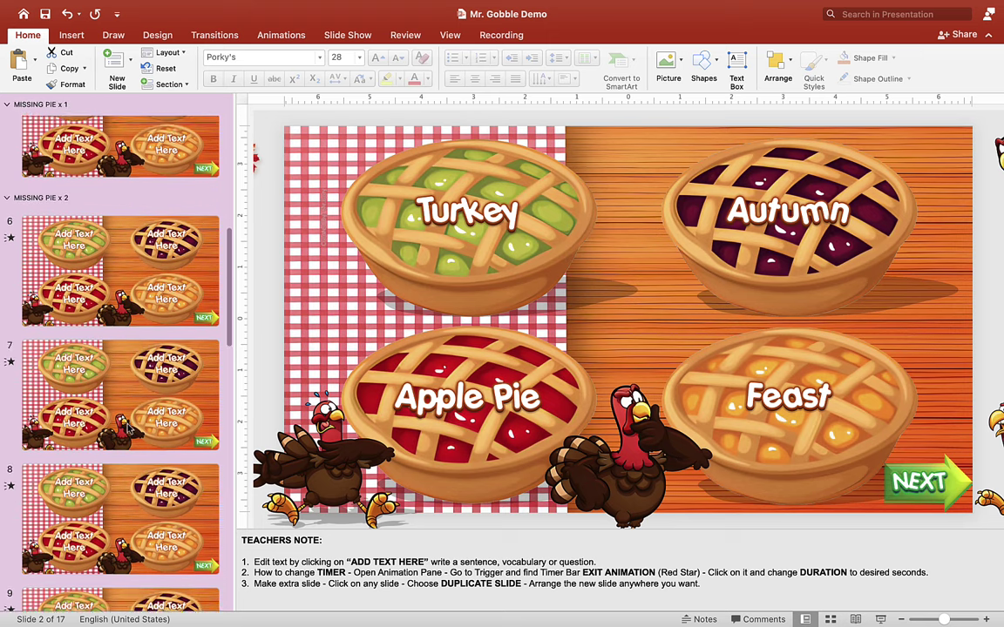
{"action": "scroll", "coordinate": [129, 429], "scroll_direction": "down", "scroll_amount": 1}
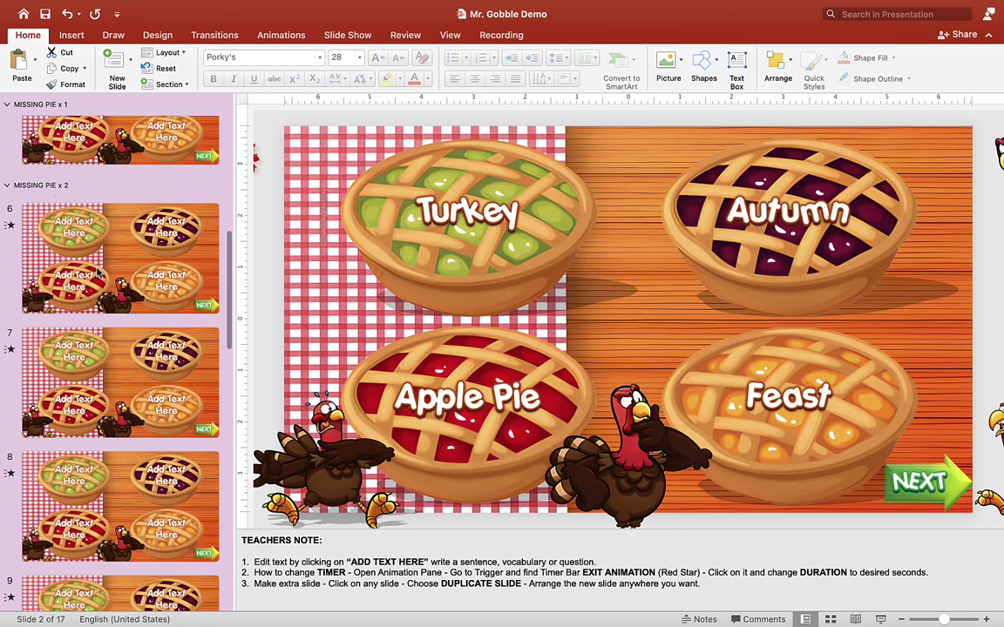
{"action": "scroll", "coordinate": [98, 273], "scroll_direction": "down", "scroll_amount": 3}
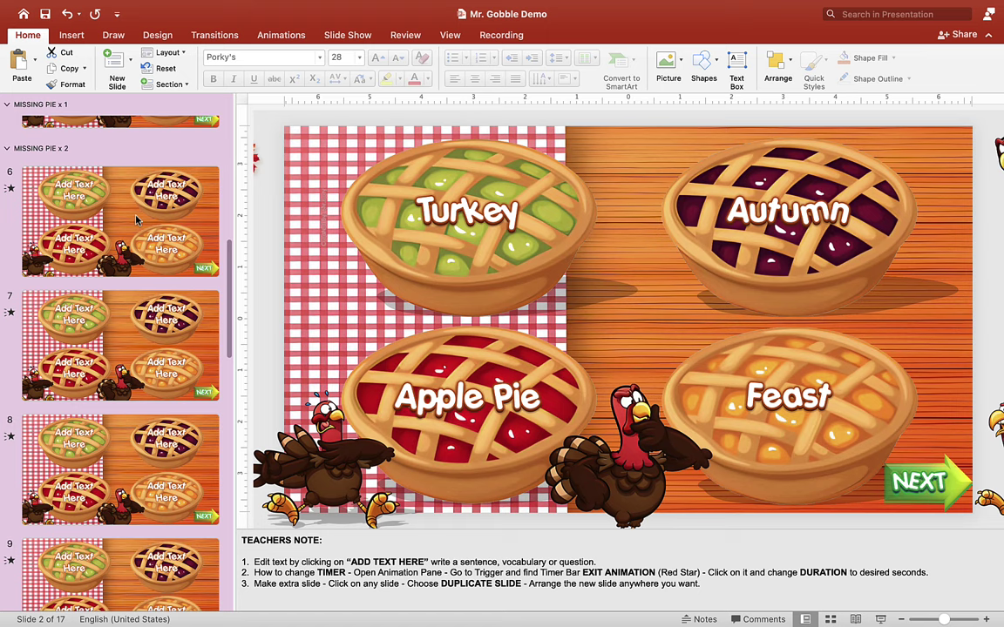
{"action": "scroll", "coordinate": [125, 202], "scroll_direction": "down", "scroll_amount": 6}
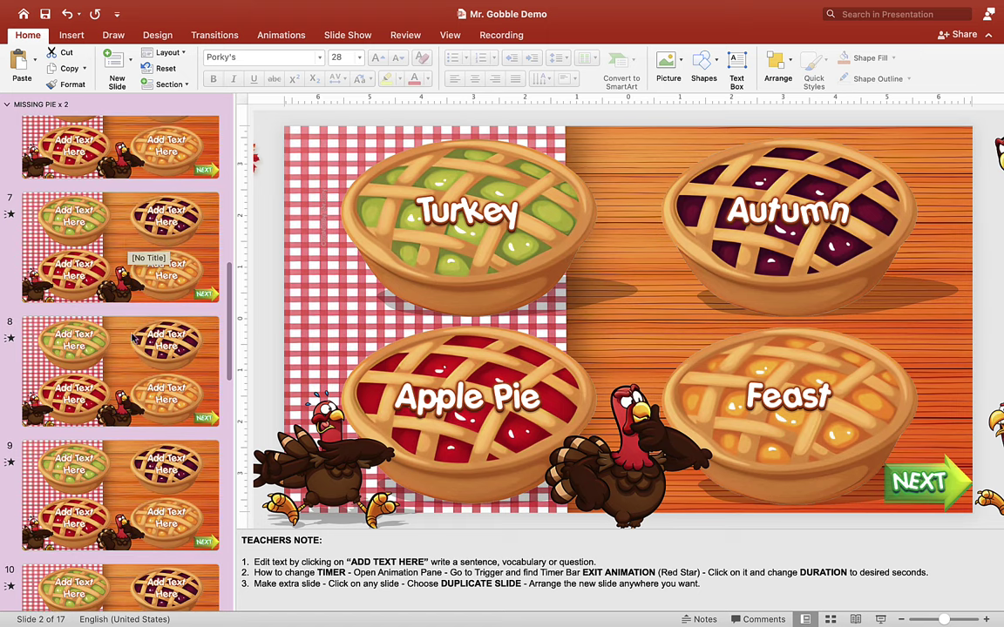
{"action": "scroll", "coordinate": [118, 442], "scroll_direction": "down", "scroll_amount": 12}
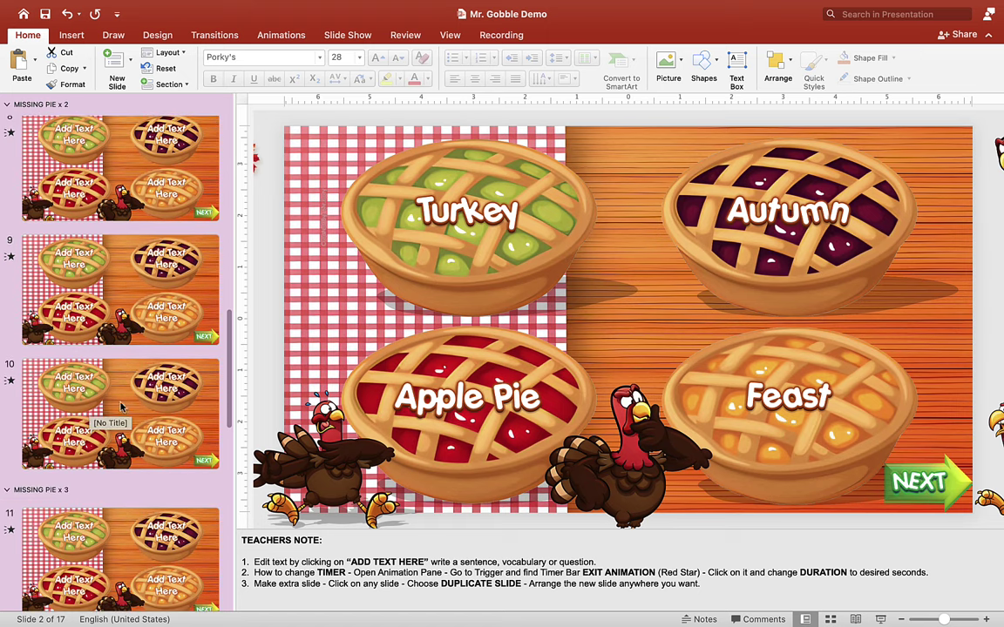
{"action": "scroll", "coordinate": [111, 442], "scroll_direction": "down", "scroll_amount": 16}
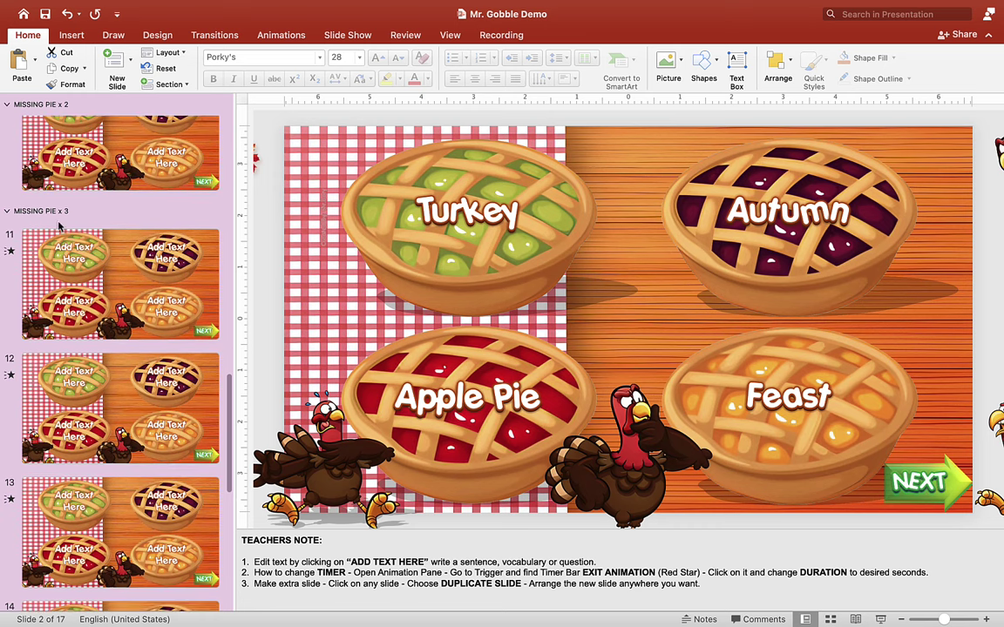
{"action": "scroll", "coordinate": [121, 296], "scroll_direction": "down", "scroll_amount": 20}
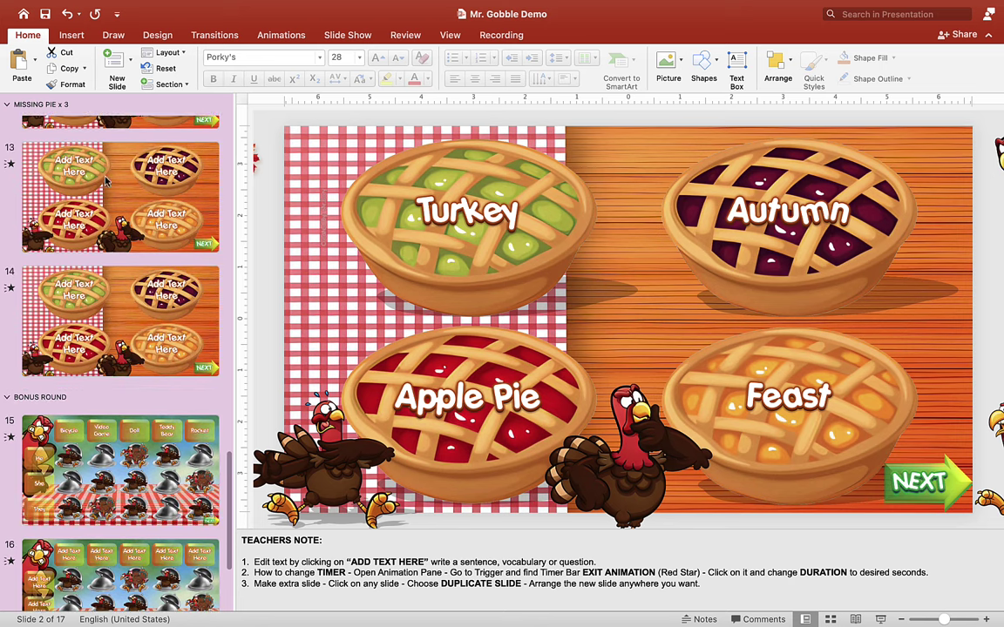
{"action": "scroll", "coordinate": [87, 264], "scroll_direction": "down", "scroll_amount": 8}
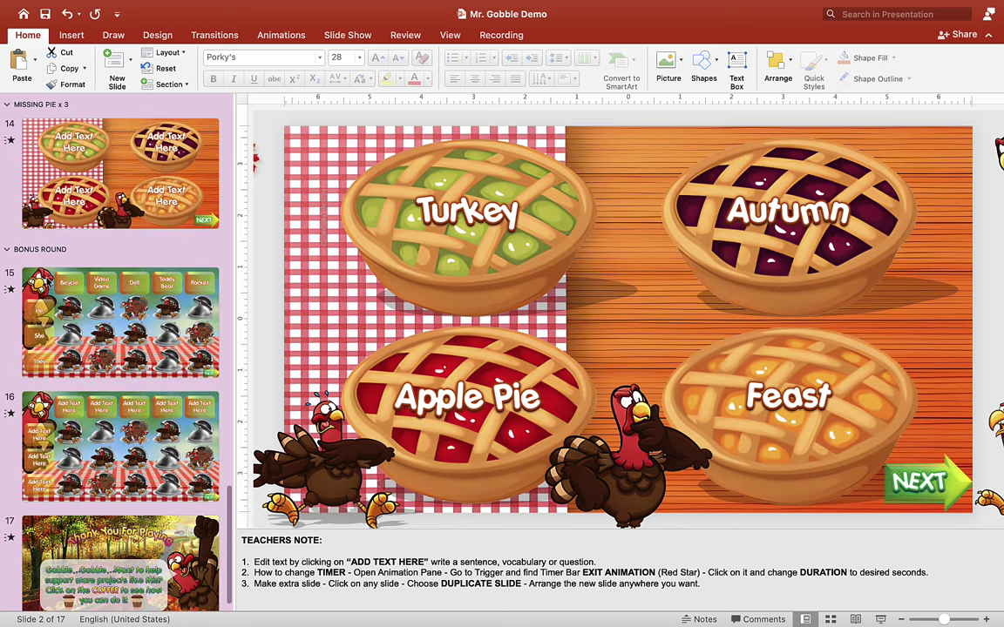
{"action": "scroll", "coordinate": [142, 370], "scroll_direction": "up", "scroll_amount": 20}
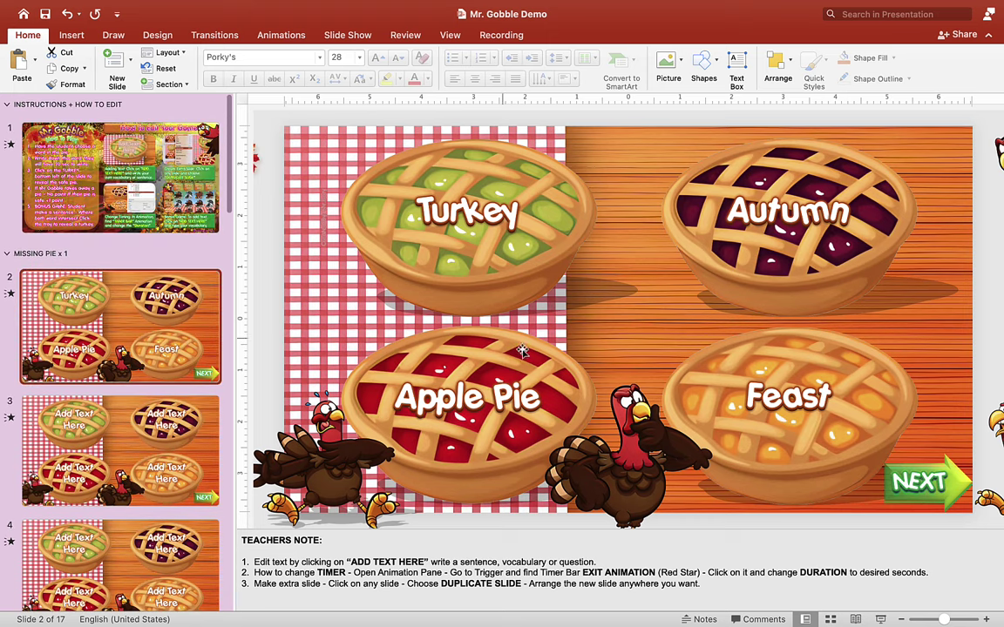
{"action": "scroll", "coordinate": [885, 498], "scroll_direction": "up", "scroll_amount": 5}
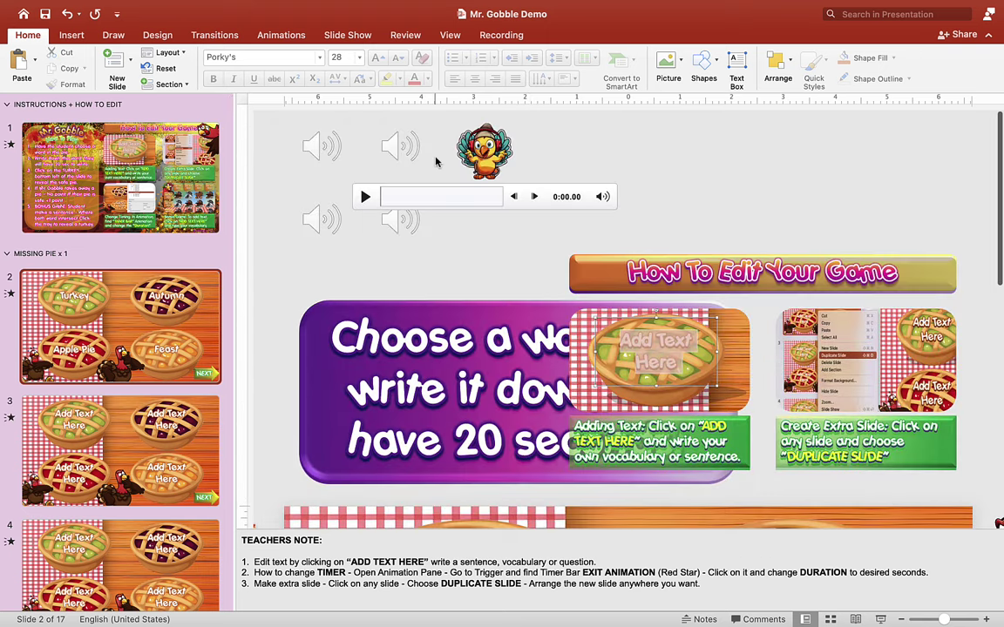
Preview the sound attached to the turkey mascot on slide 2
{"action": "left_click", "coordinate": [485, 150]}
{"action": "mouse_move", "coordinate": [602, 196]}
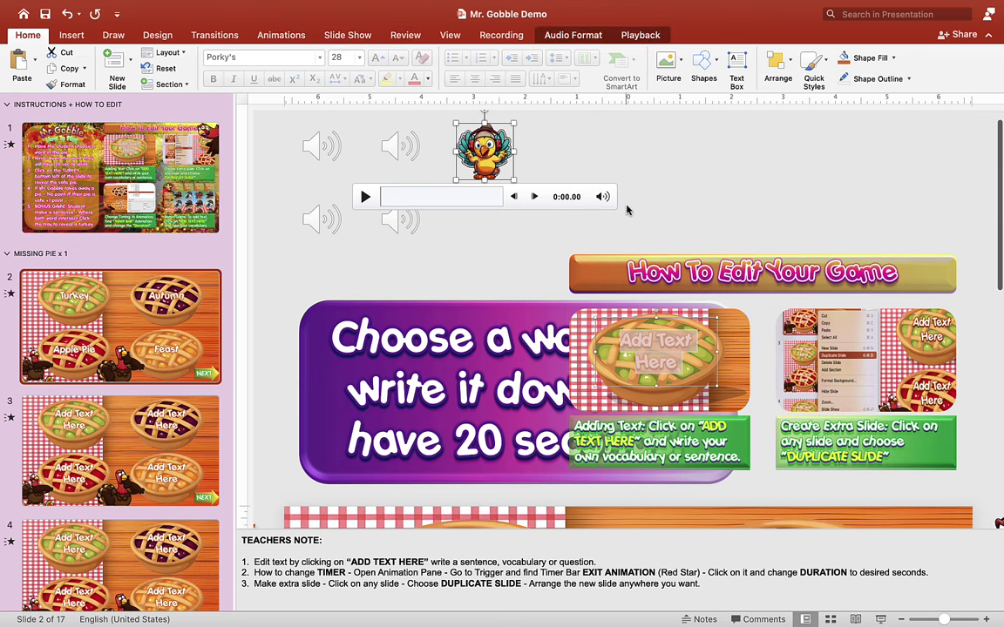
{"action": "scroll", "coordinate": [576, 291], "scroll_direction": "down", "scroll_amount": 6}
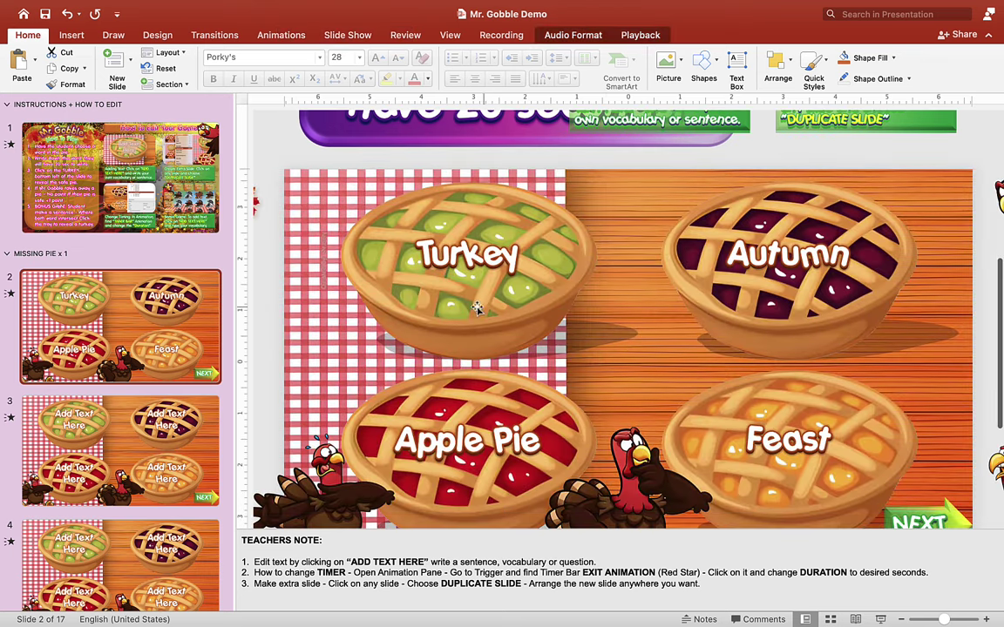
{"action": "scroll", "coordinate": [521, 368], "scroll_direction": "down", "scroll_amount": 2}
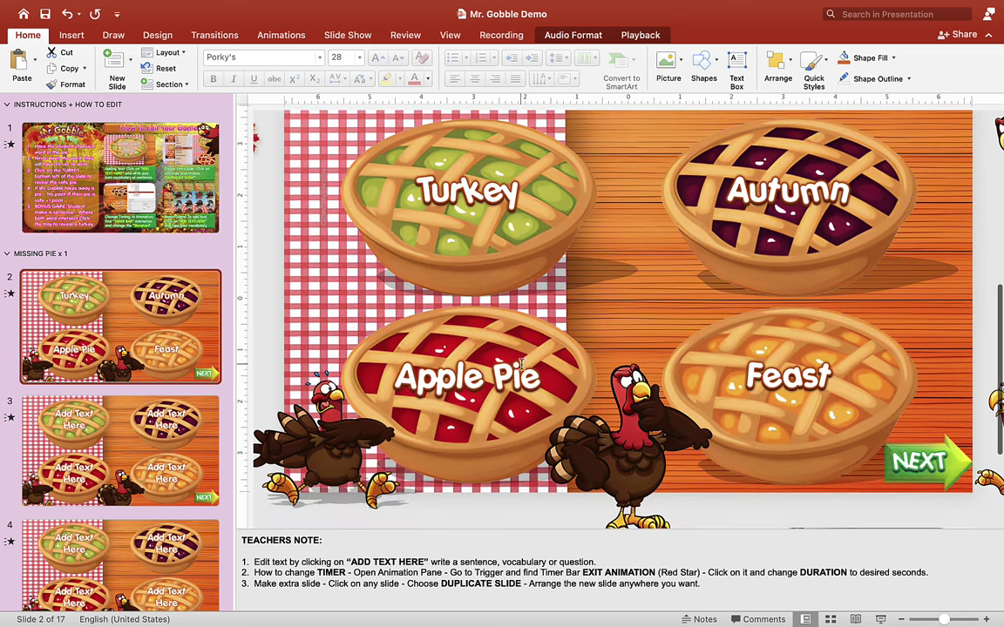
On slide 3, label the top-left pie Math and the top-right pie Science
{"action": "left_click", "coordinate": [142, 442]}
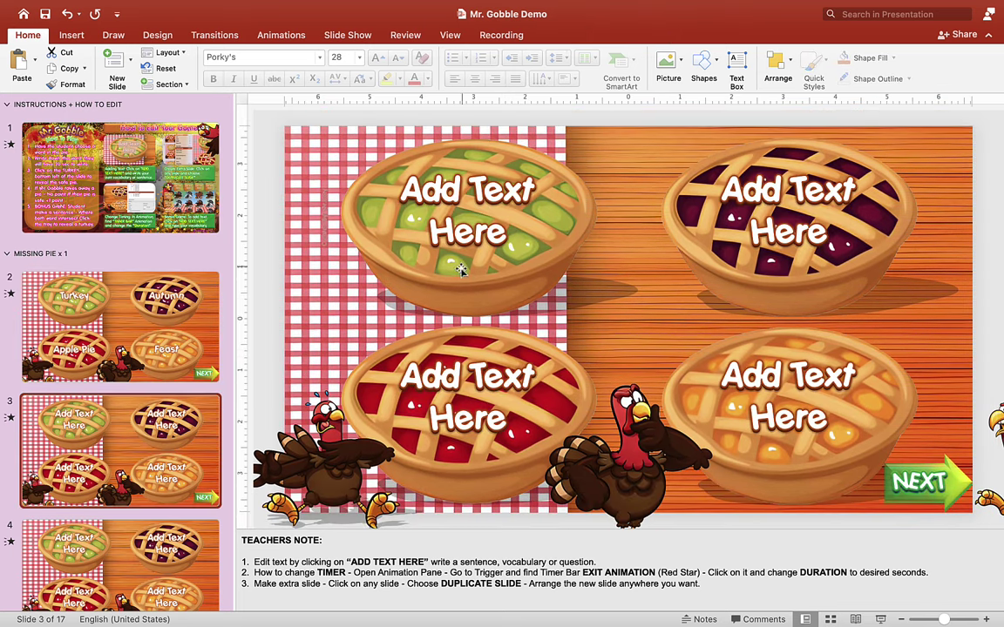
{"action": "left_click", "coordinate": [505, 229]}
{"action": "left_click_drag", "start_coordinate": [504, 229], "coordinate": [425, 193]}
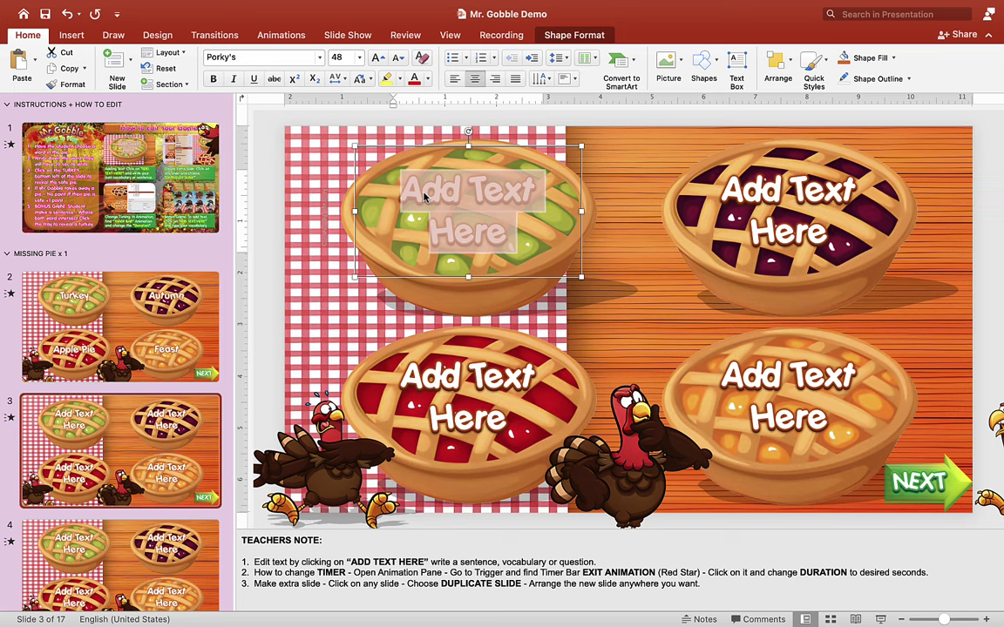
{"action": "type", "text": "Math"}
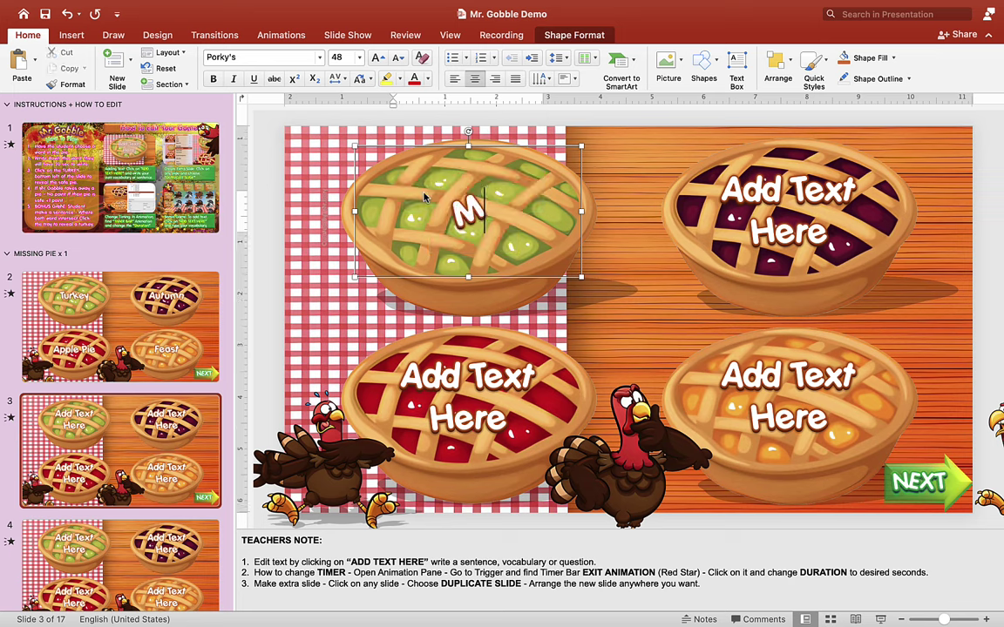
{"action": "left_click", "coordinate": [810, 230]}
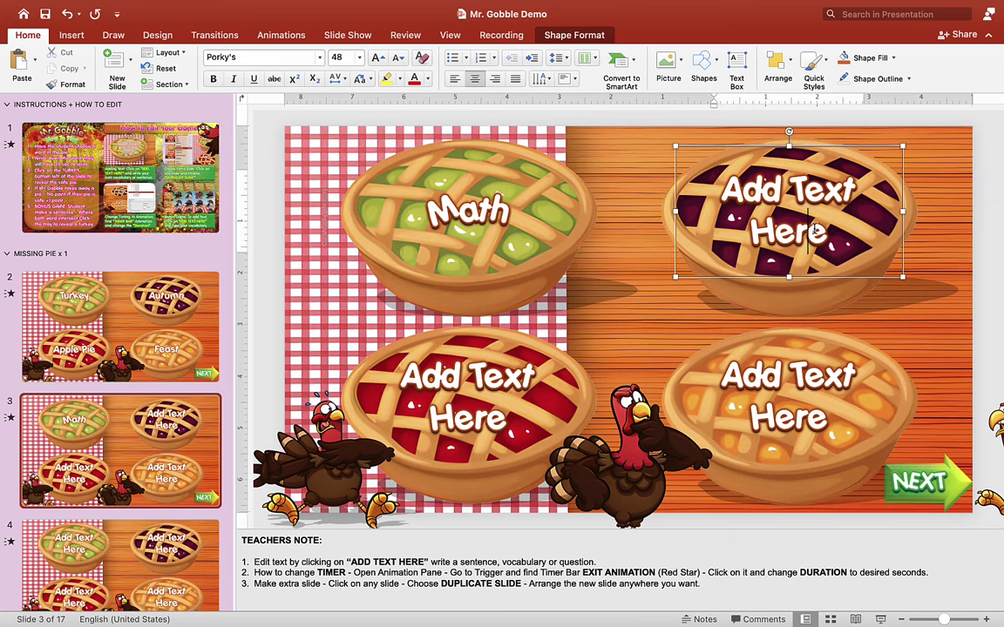
{"action": "triple_click", "coordinate": [746, 204]}
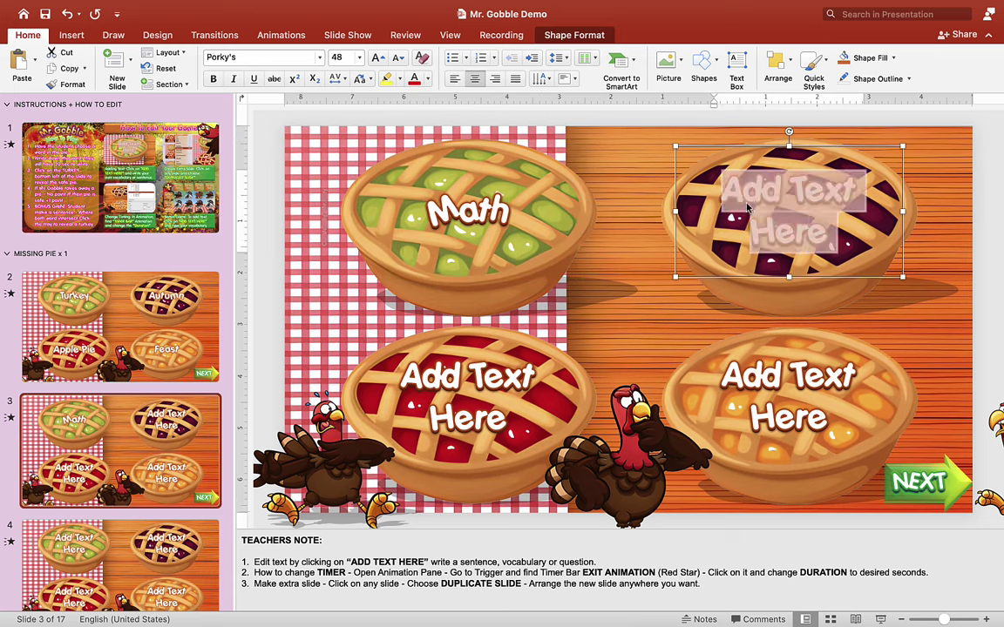
{"action": "type", "text": "S"}
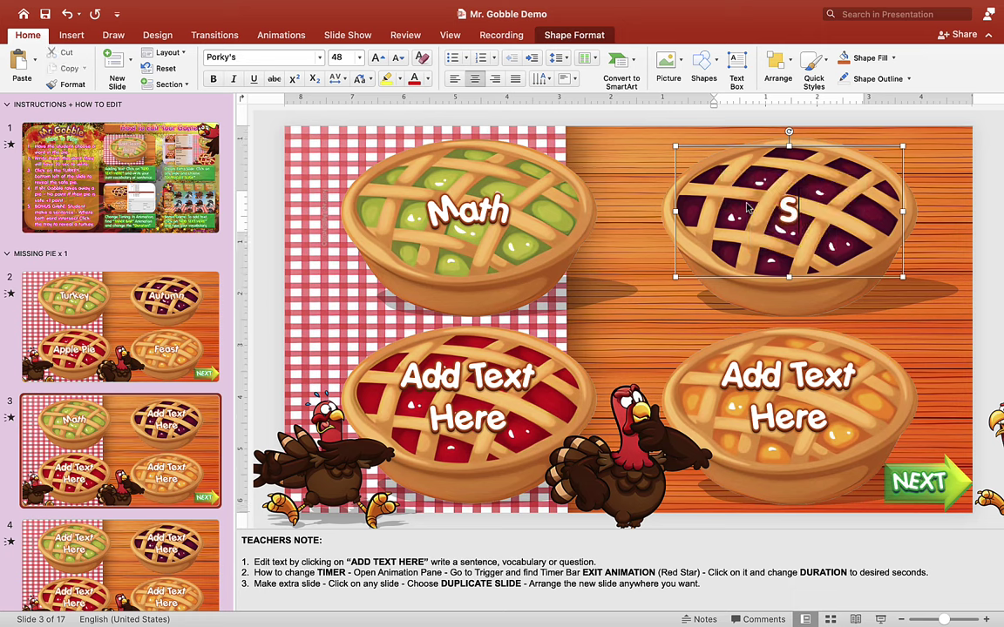
{"action": "type", "text": "cience"}
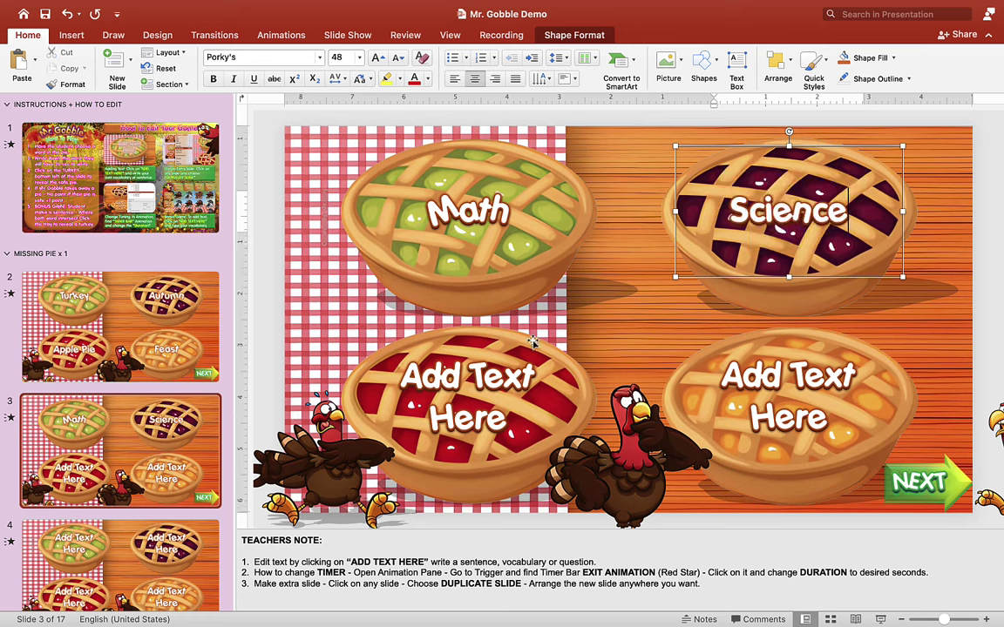
Label the bottom pies History and English, then present slide 3
{"action": "left_click", "coordinate": [495, 417]}
{"action": "triple_click", "coordinate": [411, 391]}
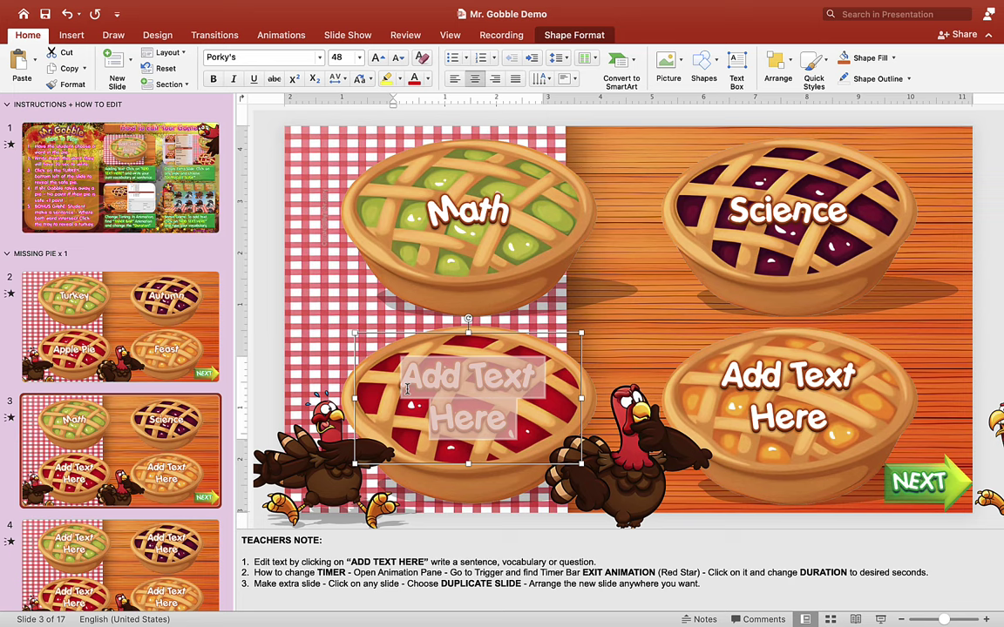
{"action": "type", "text": "History"}
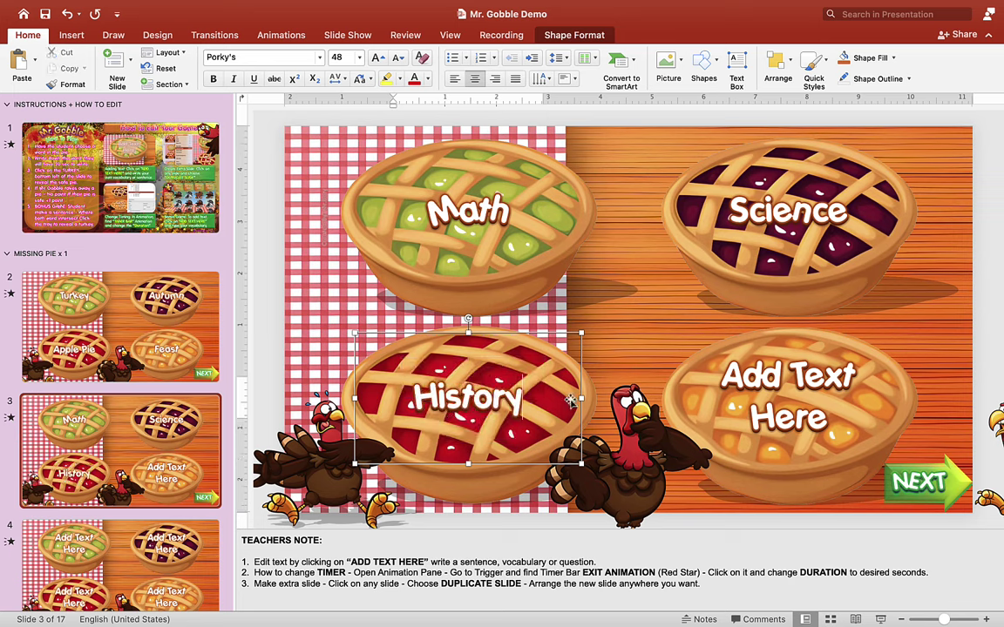
{"action": "left_click", "coordinate": [788, 404]}
{"action": "left_click_drag", "start_coordinate": [822, 416], "coordinate": [723, 376]}
{"action": "type", "text": "English"}
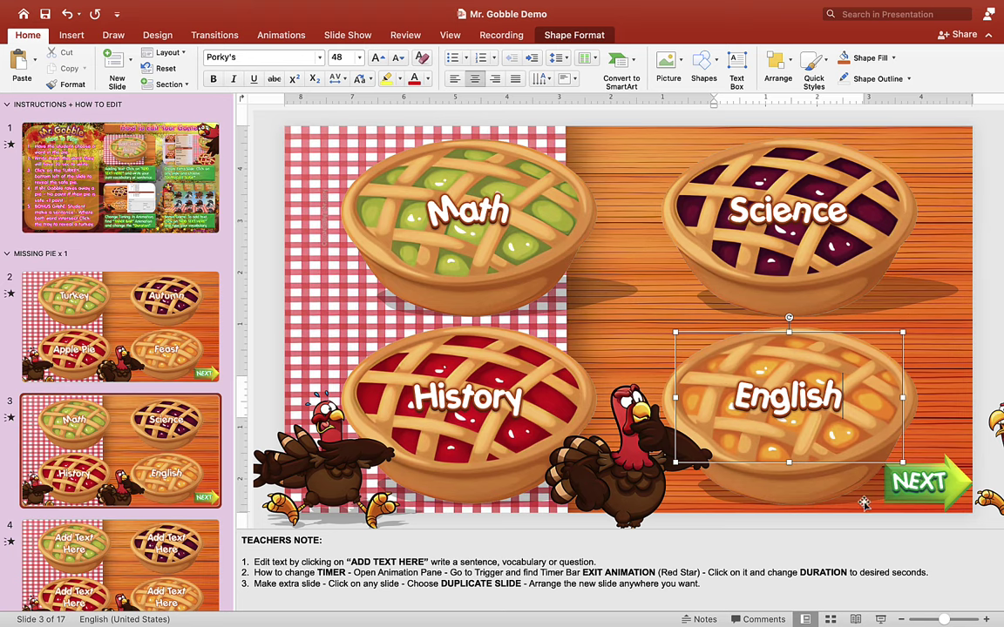
{"action": "left_click", "coordinate": [881, 619]}
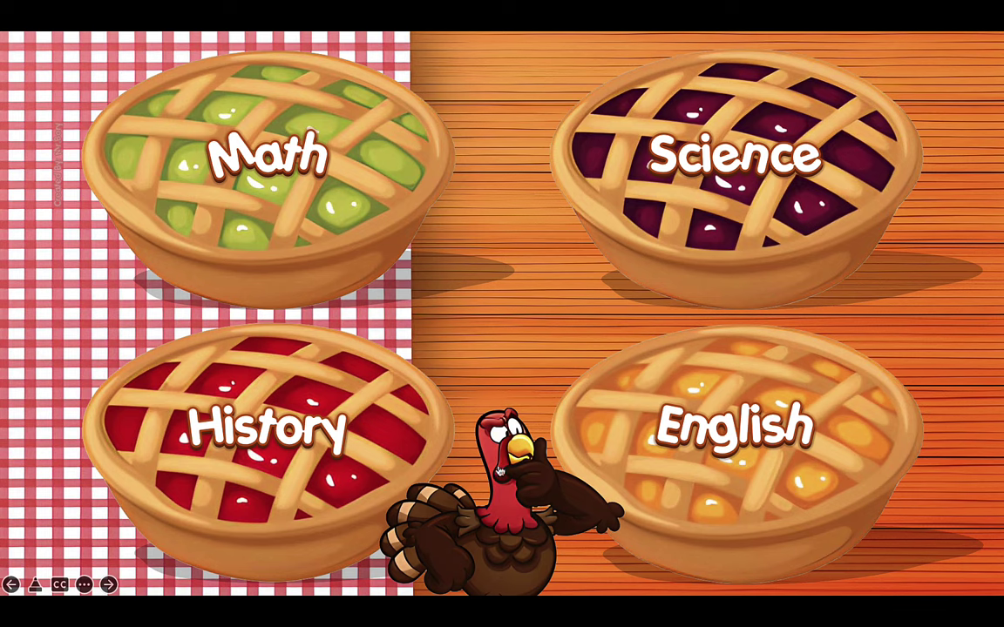
Advance slide 3's show until Mr. Gobble takes the History pie
{"action": "left_click", "coordinate": [503, 472]}
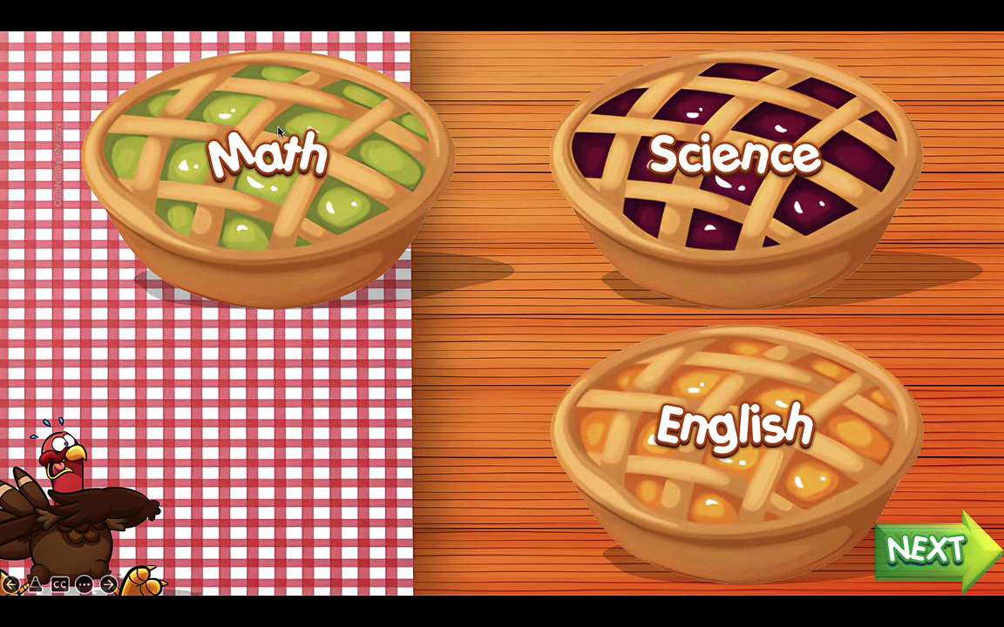
Exit the show and change slide 3's banner to read "How do you spell ____?"
{"action": "key", "text": "Escape"}
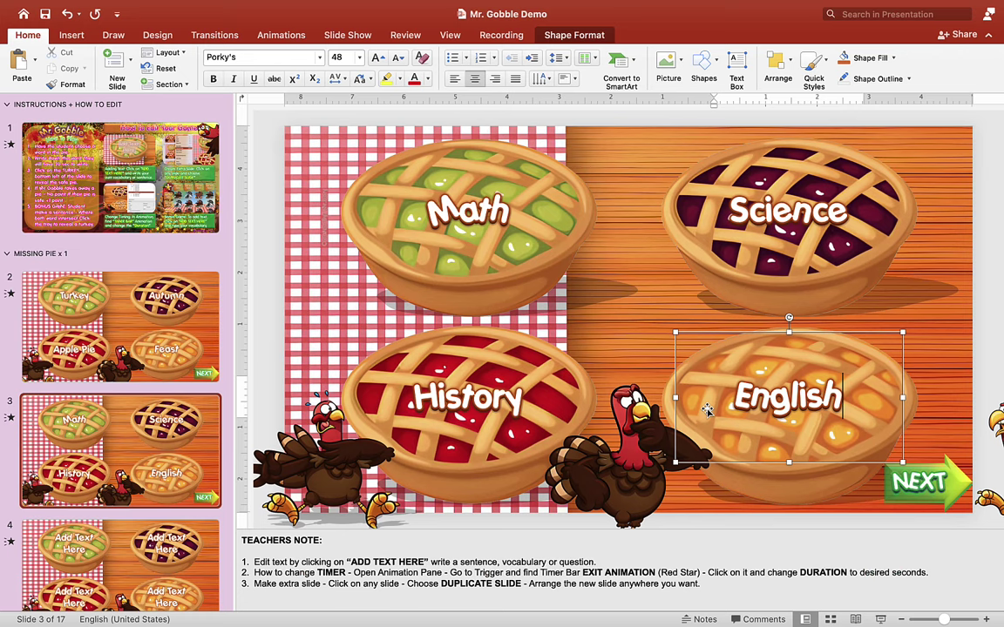
{"action": "scroll", "coordinate": [680, 401], "scroll_direction": "up", "scroll_amount": 3}
{"action": "scroll", "coordinate": [680, 400], "scroll_direction": "up", "scroll_amount": 5}
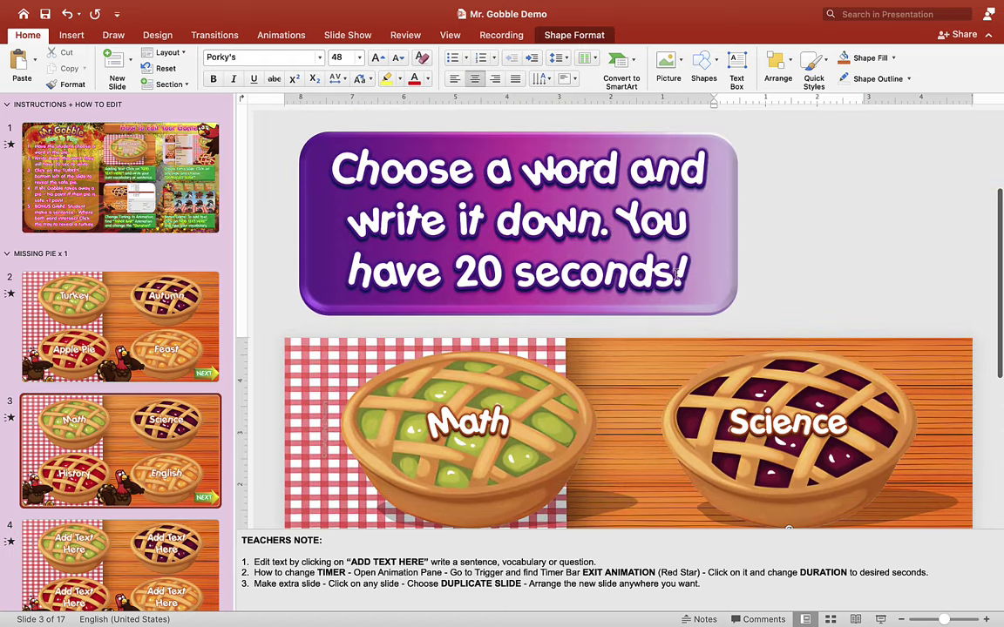
{"action": "left_click", "coordinate": [675, 275]}
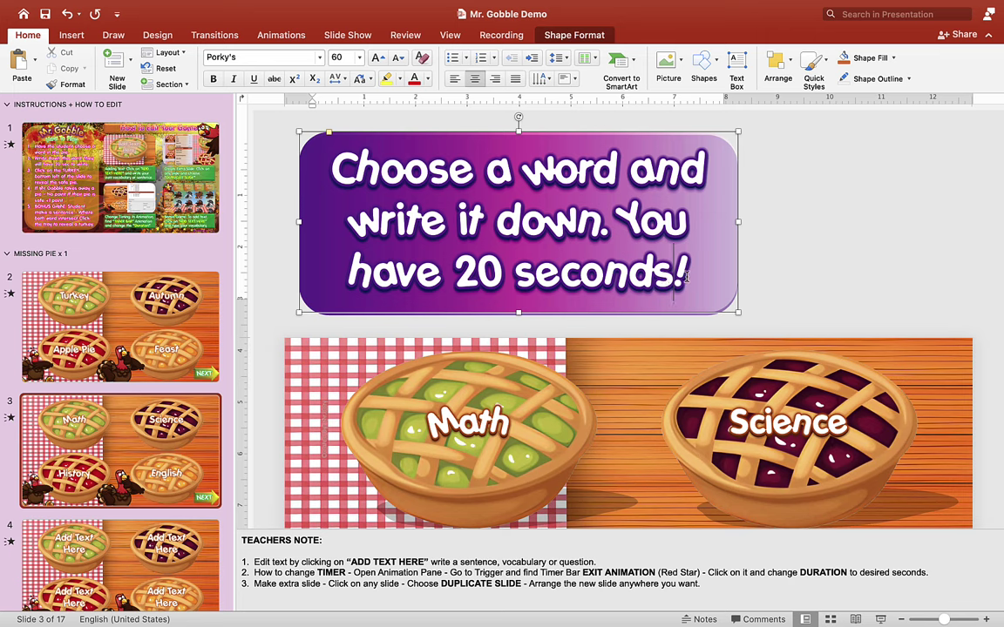
{"action": "left_click_drag", "start_coordinate": [686, 277], "coordinate": [329, 161]}
{"action": "type", "text": "H"}
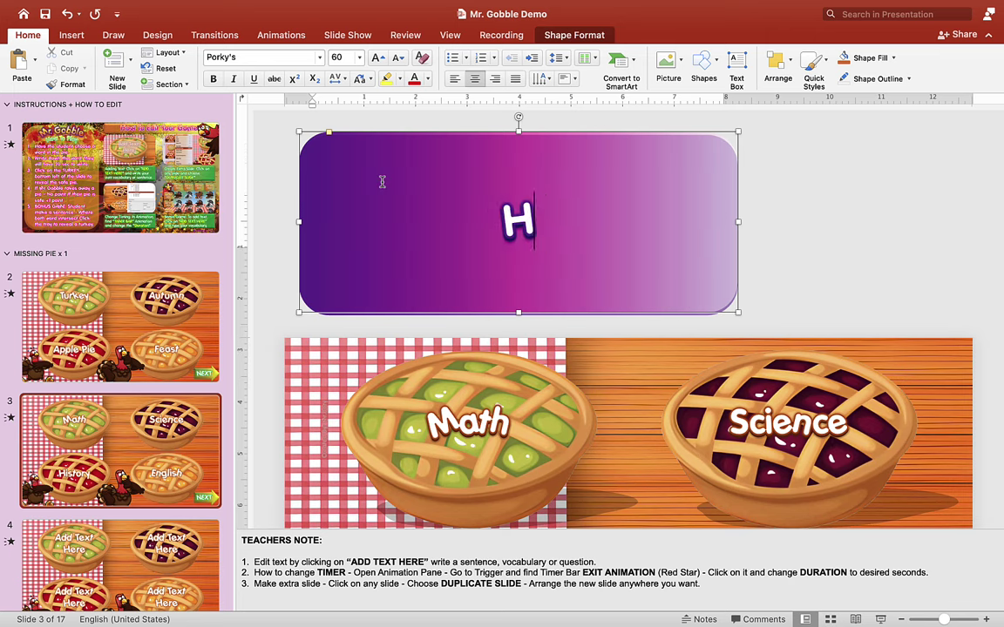
{"action": "type", "text": "ow do you sp"}
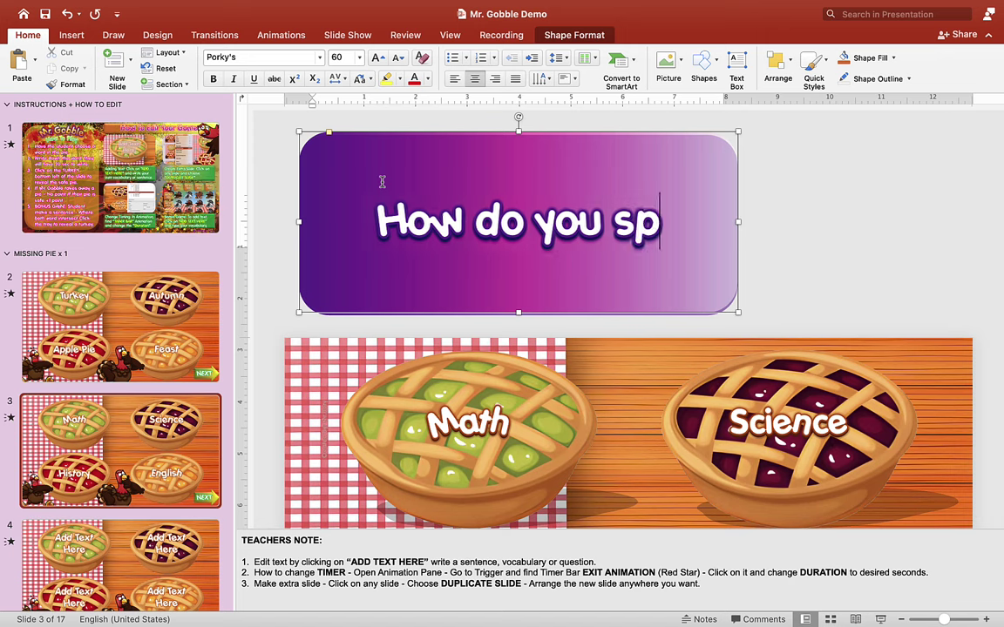
{"action": "type", "text": "ell"}
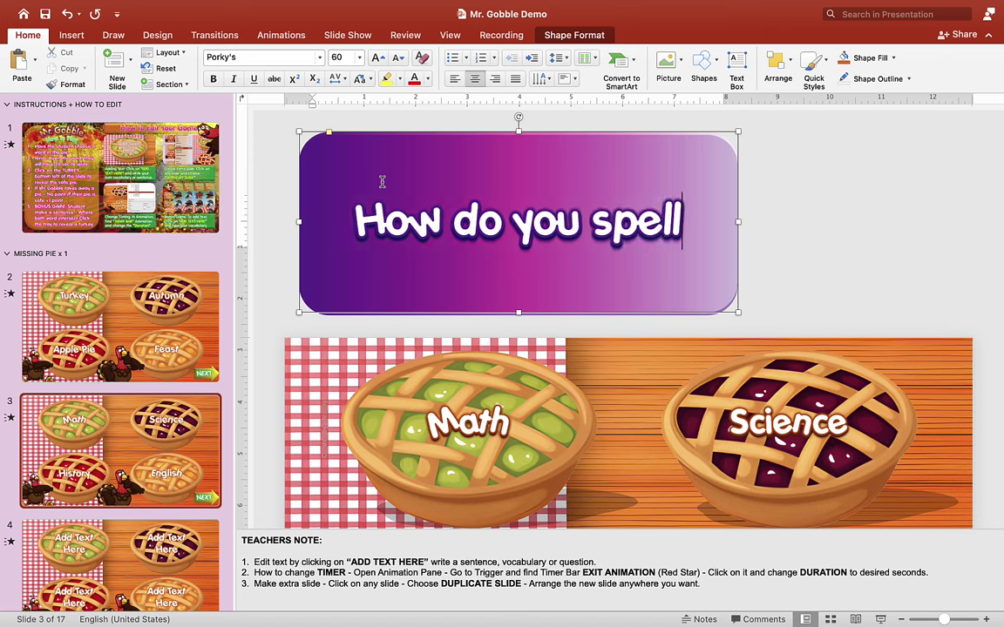
{"action": "type", "text": " Englis"}
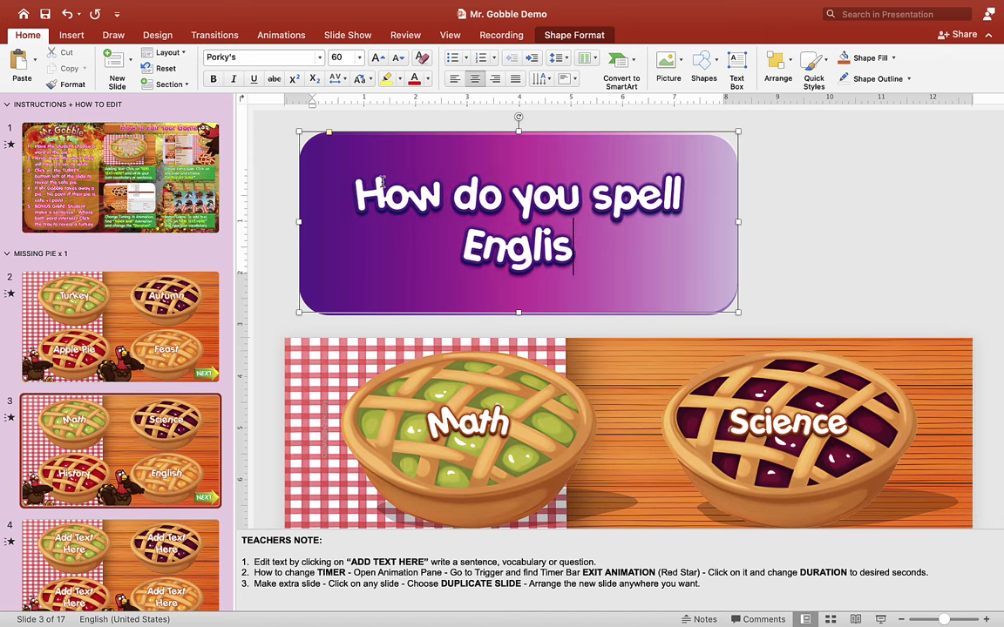
{"action": "type", "text": "h?"}
{"action": "scroll", "coordinate": [645, 199], "scroll_direction": "down", "scroll_amount": 1}
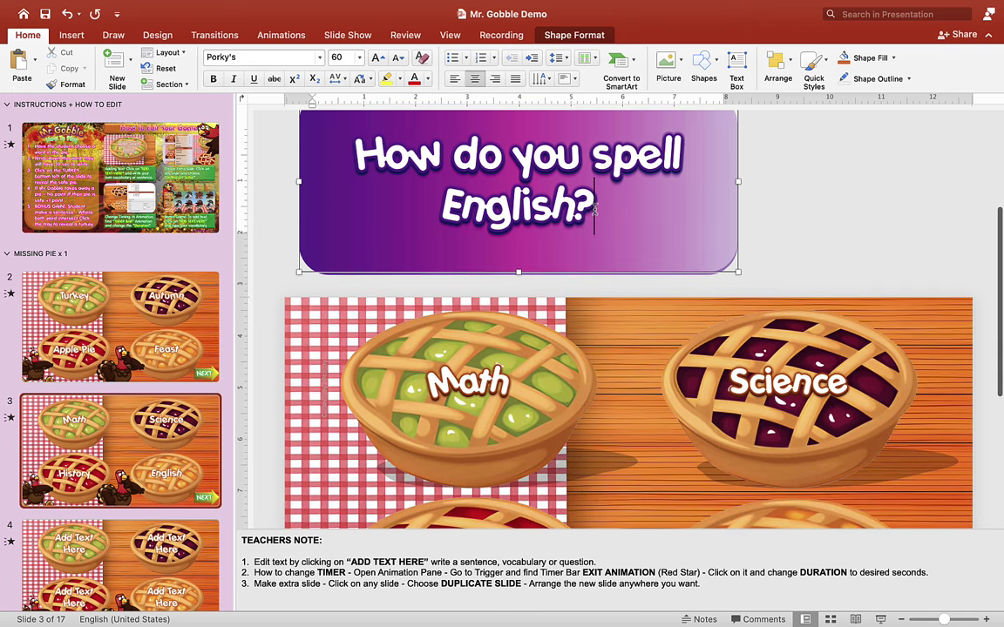
{"action": "double_click", "coordinate": [477, 210]}
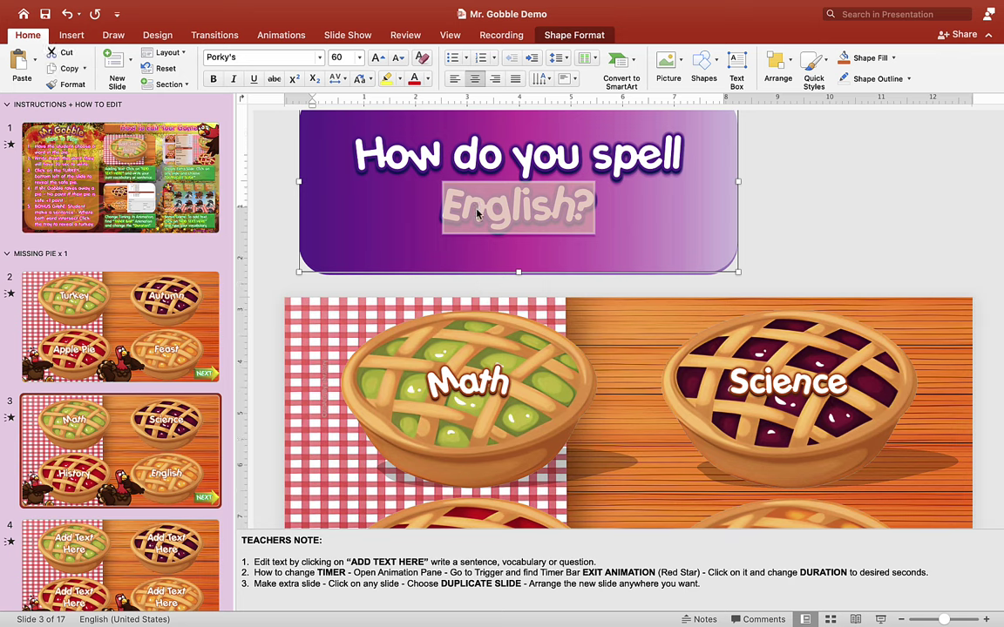
{"action": "type", "text": "____?"}
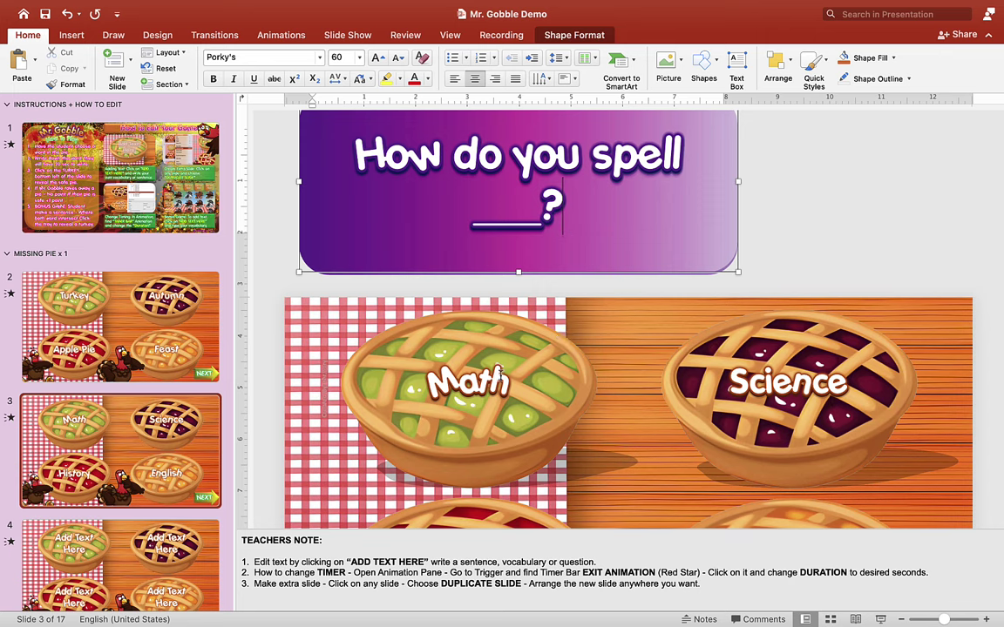
Relabel slide 3's pies Engrish, Inglish and Turkey, then play the show from slide 3
{"action": "double_click", "coordinate": [448, 386]}
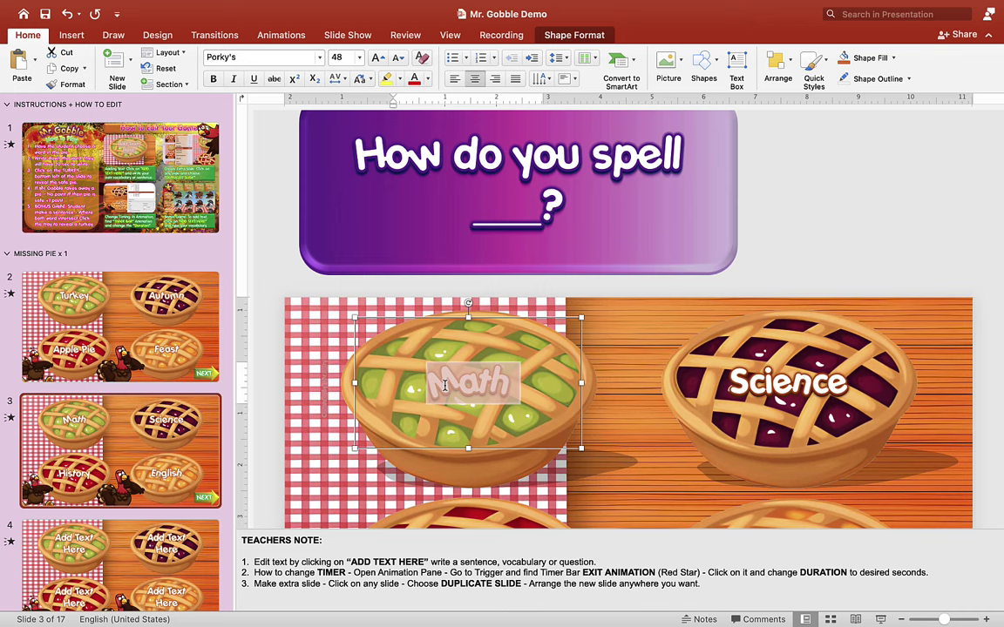
{"action": "type", "text": "Engrish"}
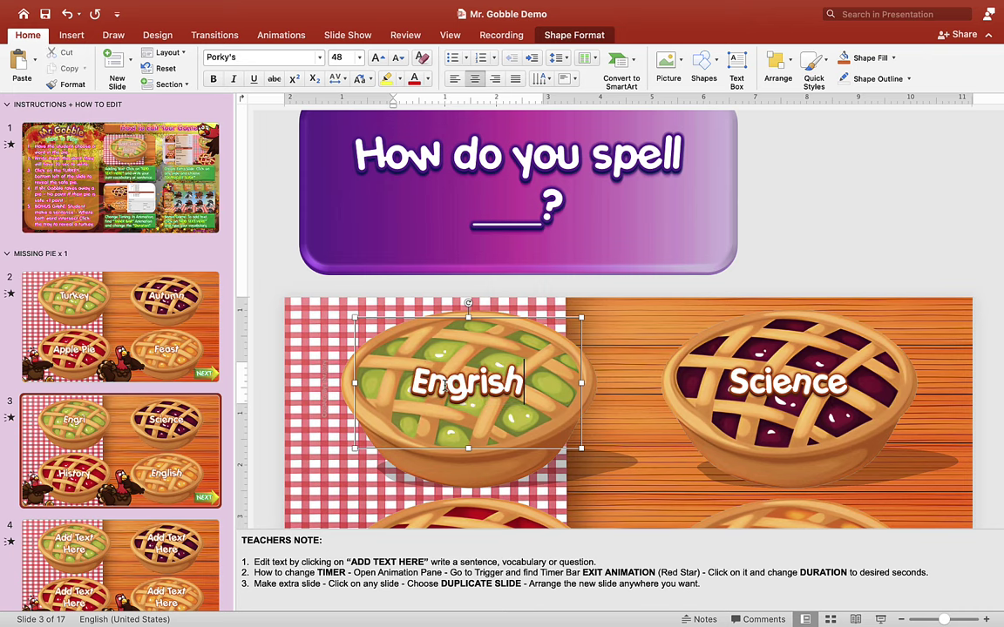
{"action": "scroll", "coordinate": [775, 407], "scroll_direction": "down", "scroll_amount": 1}
{"action": "double_click", "coordinate": [789, 363]}
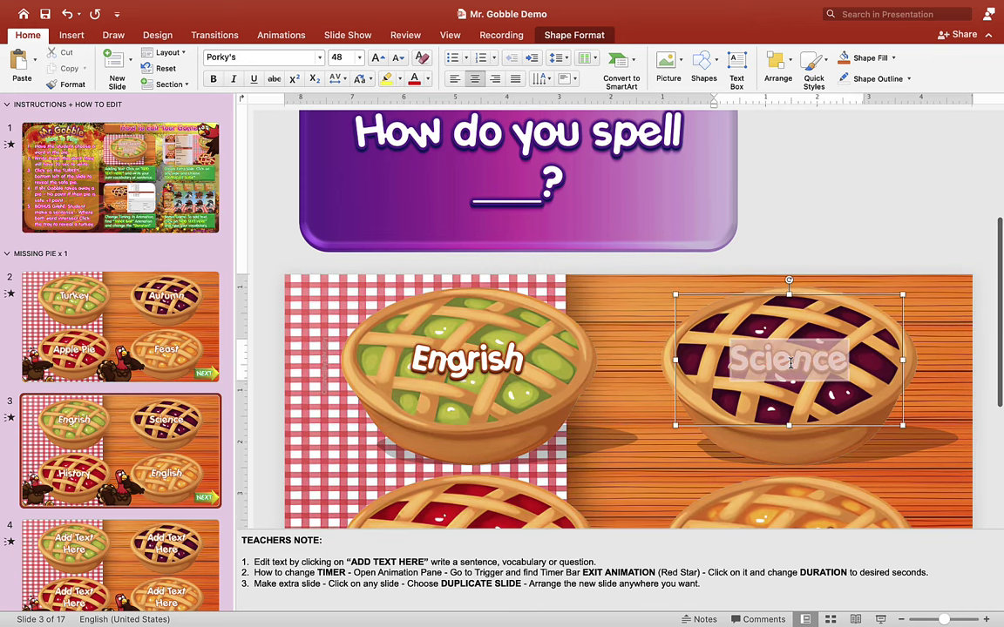
{"action": "type", "text": "E"}
{"action": "key", "text": "BackSpace"}
{"action": "type", "text": "Inglish"}
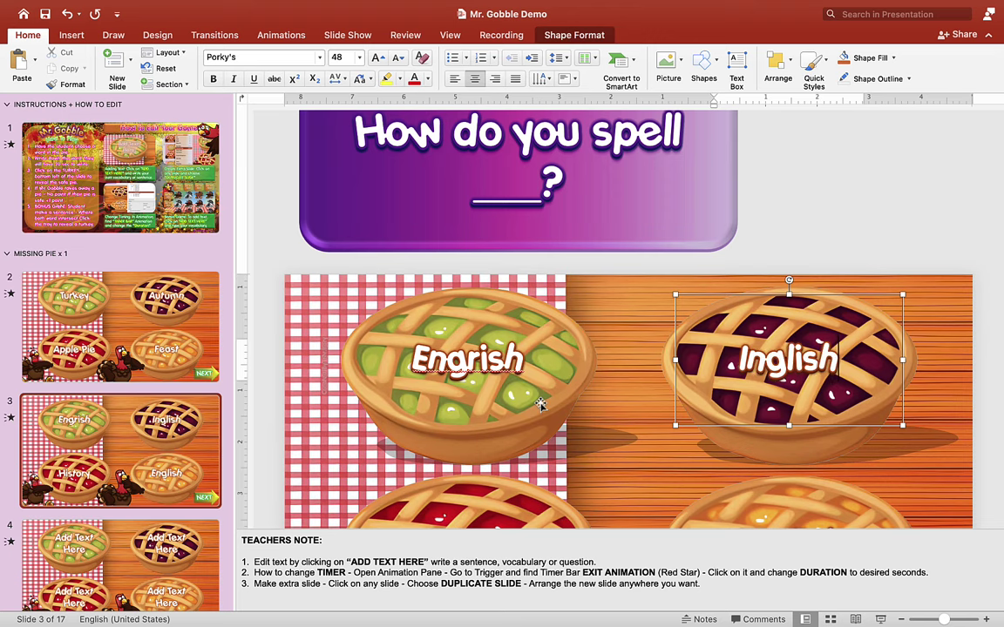
{"action": "scroll", "coordinate": [541, 404], "scroll_direction": "down", "scroll_amount": 5}
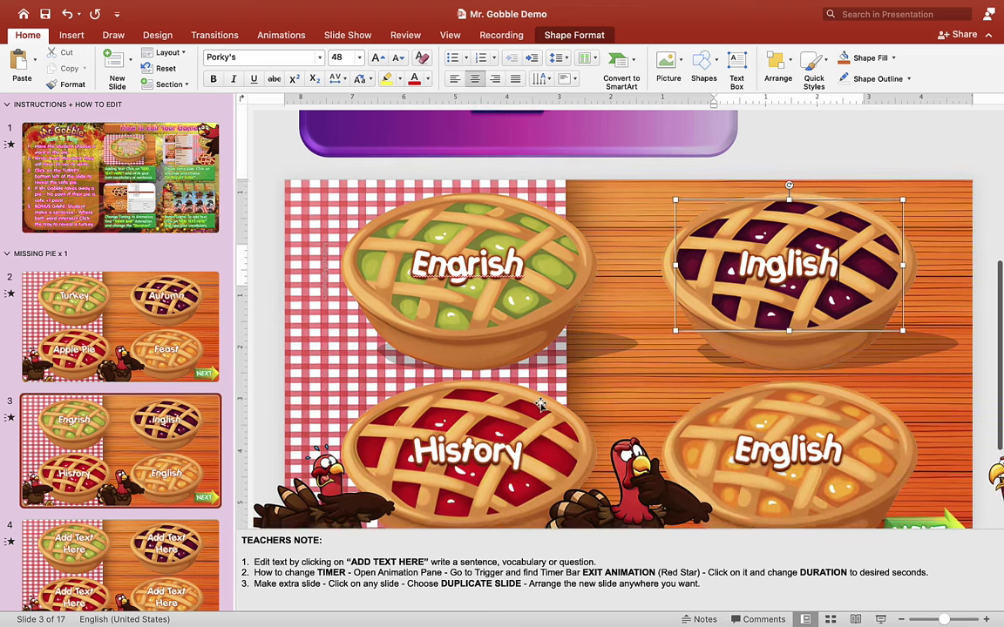
{"action": "double_click", "coordinate": [480, 418]}
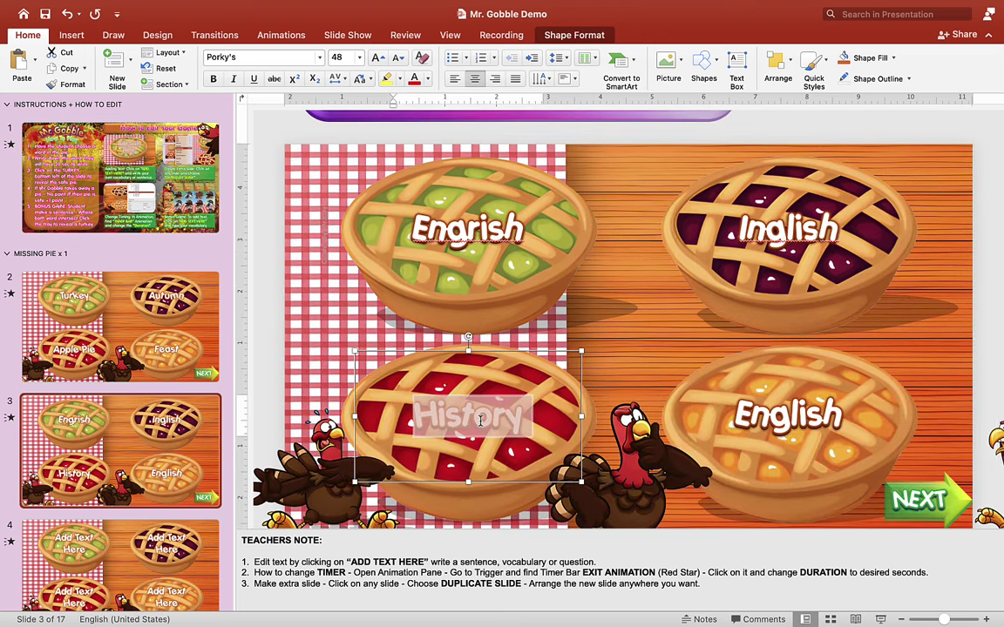
{"action": "type", "text": "Turkey"}
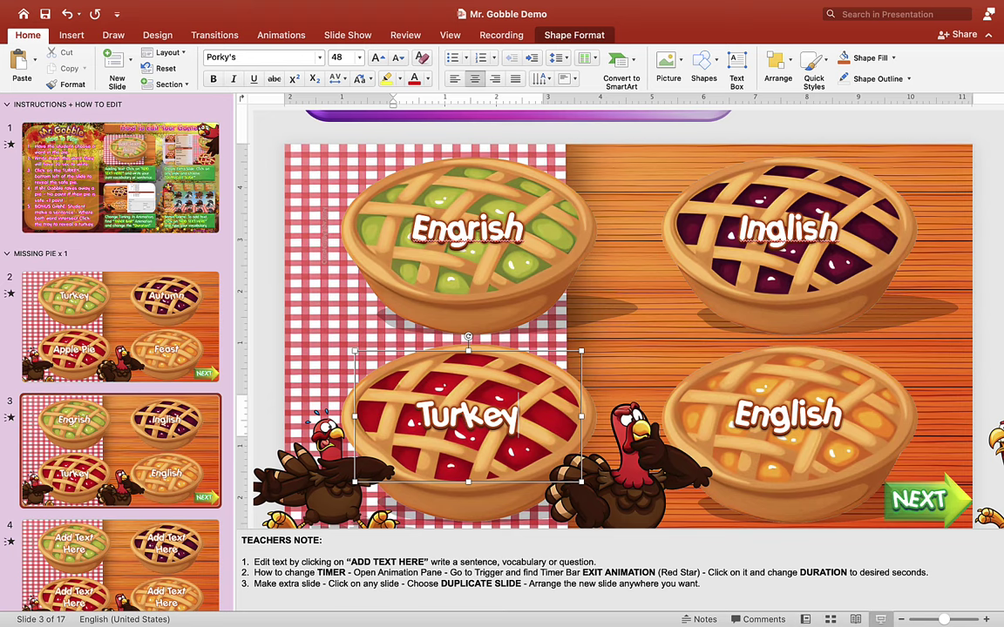
{"action": "left_click", "coordinate": [880, 620]}
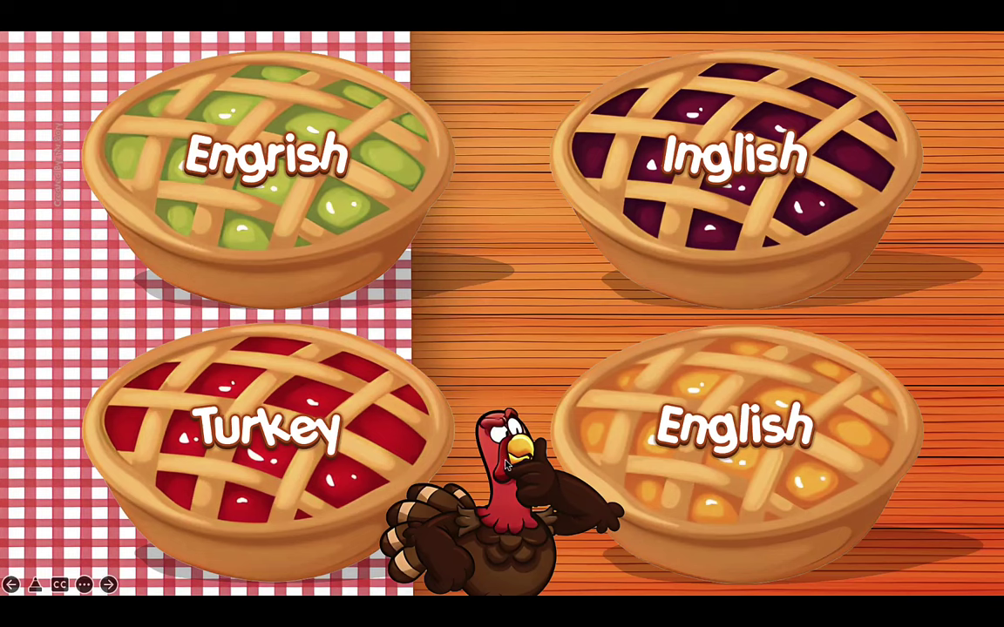
Run slide 3's spelling prompt animation in the show, then exit back to editing
{"action": "left_click", "coordinate": [503, 509]}
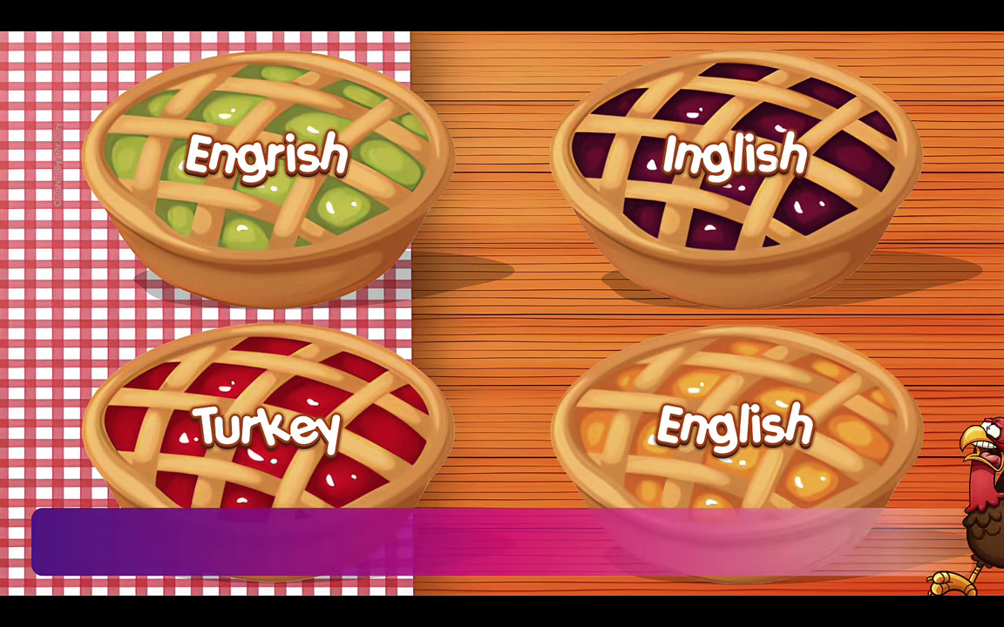
{"action": "key", "text": "Escape"}
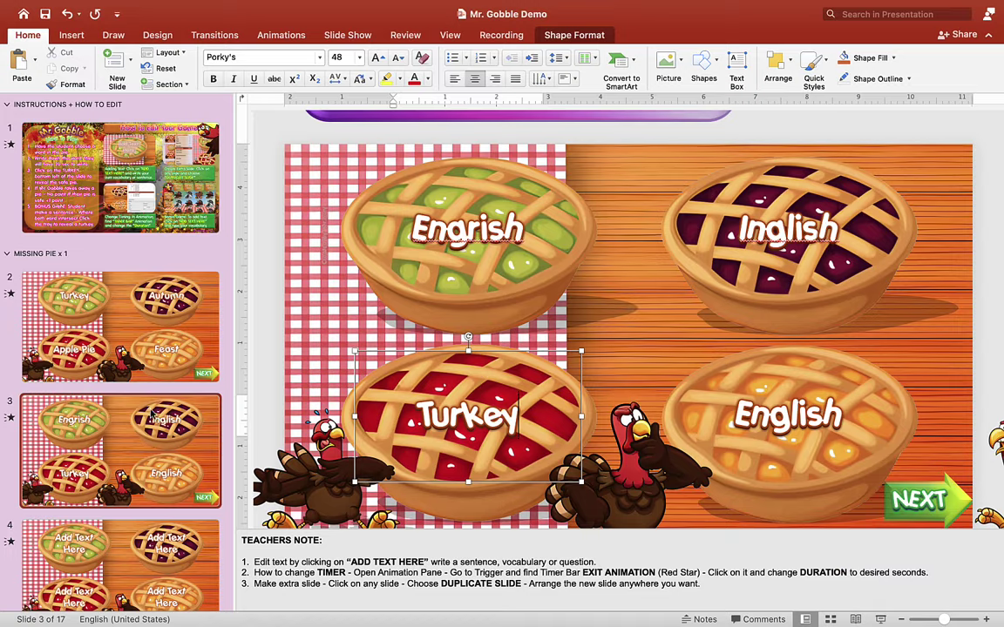
Scroll the thumbnails down to the MISSING PIE x 3 section and select its first slide
{"action": "scroll", "coordinate": [94, 345], "scroll_direction": "down", "scroll_amount": 3}
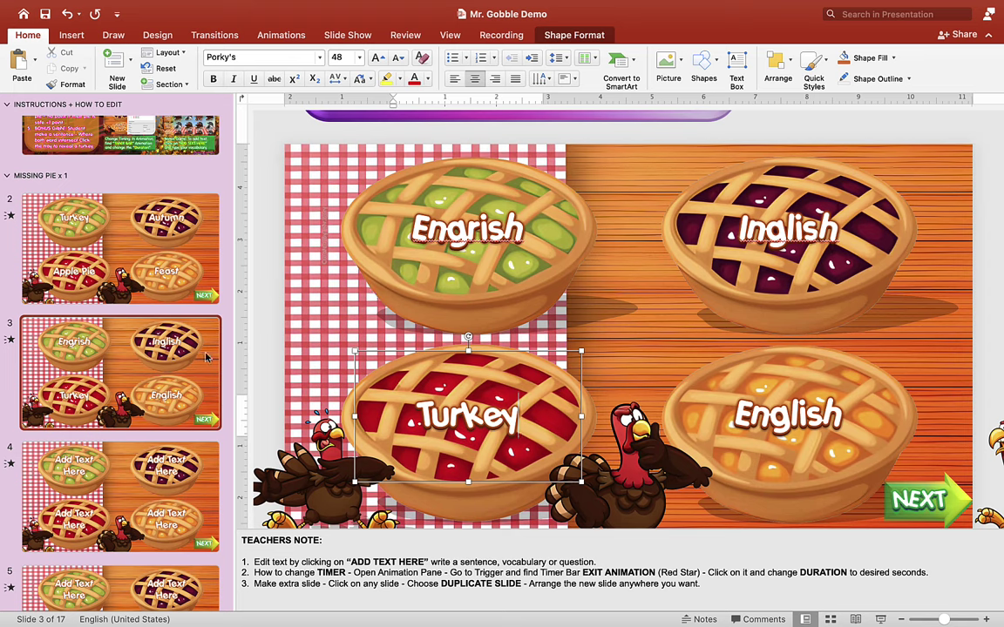
{"action": "scroll", "coordinate": [206, 357], "scroll_direction": "down", "scroll_amount": 15}
{"action": "scroll", "coordinate": [207, 357], "scroll_direction": "down", "scroll_amount": 20}
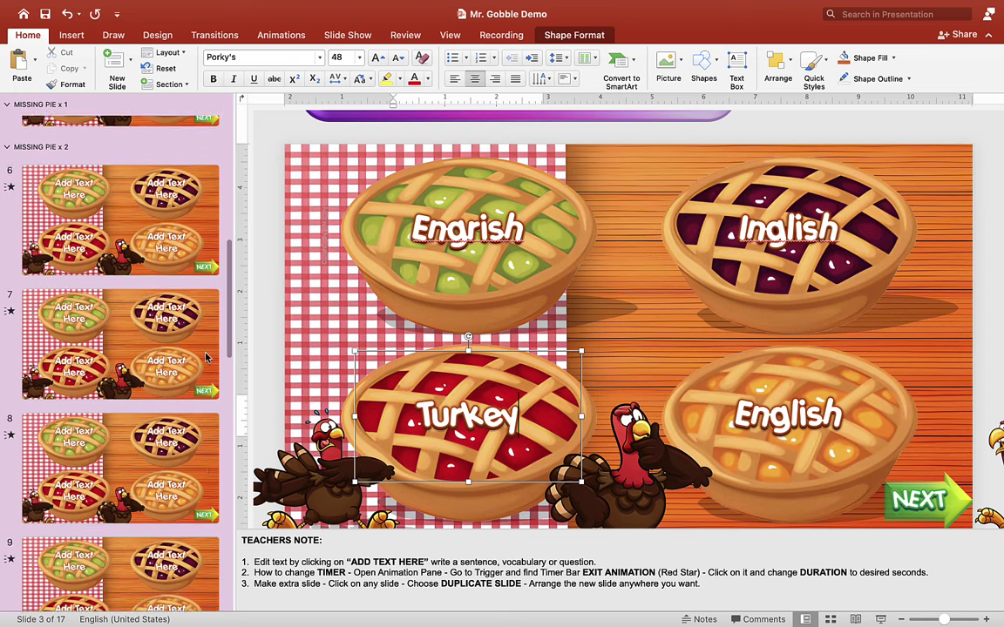
{"action": "scroll", "coordinate": [207, 358], "scroll_direction": "down", "scroll_amount": 2}
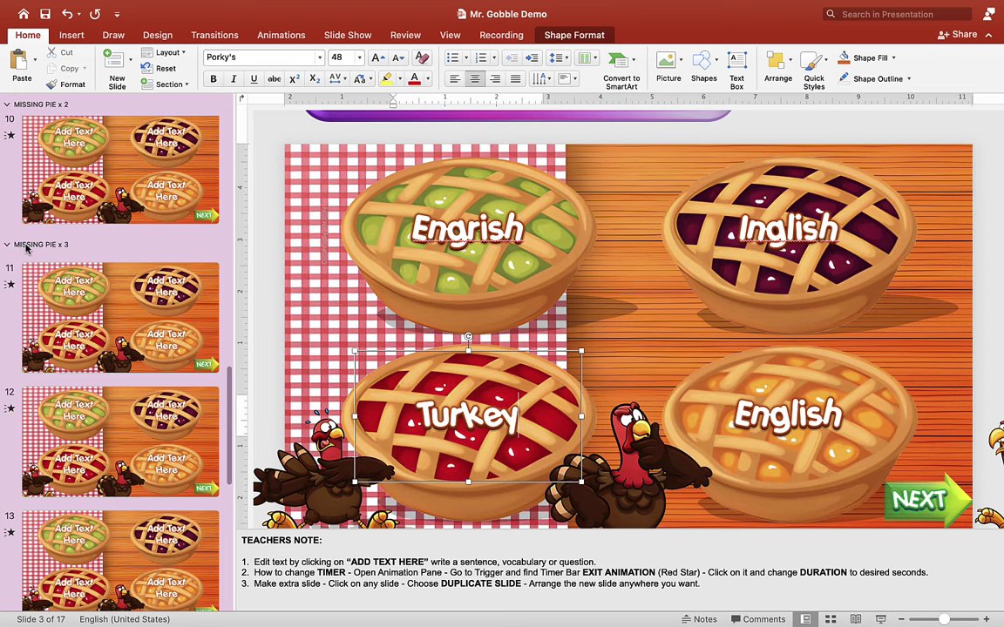
{"action": "left_click", "coordinate": [52, 244]}
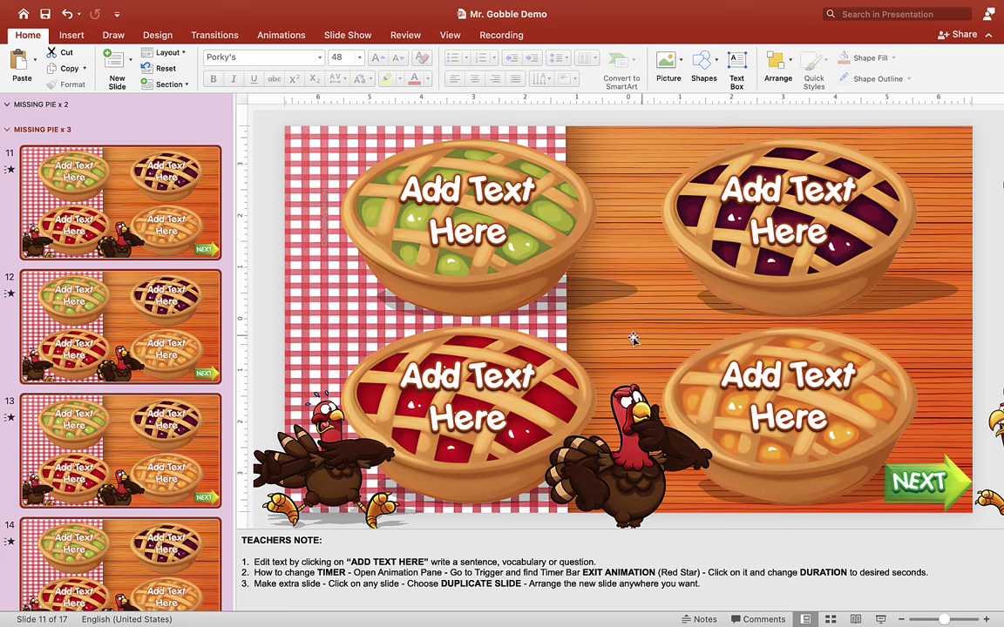
{"action": "scroll", "coordinate": [200, 460], "scroll_direction": "down", "scroll_amount": 5}
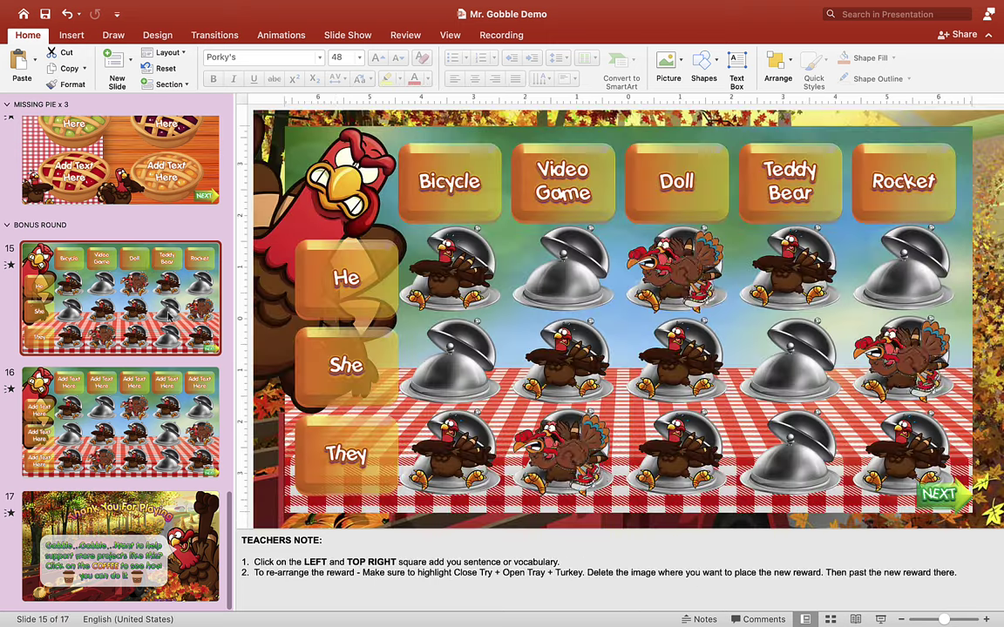
On bonus slide 15, relabel the He box as I and the She box as We
{"action": "left_click", "coordinate": [357, 277]}
{"action": "double_click", "coordinate": [345, 278]}
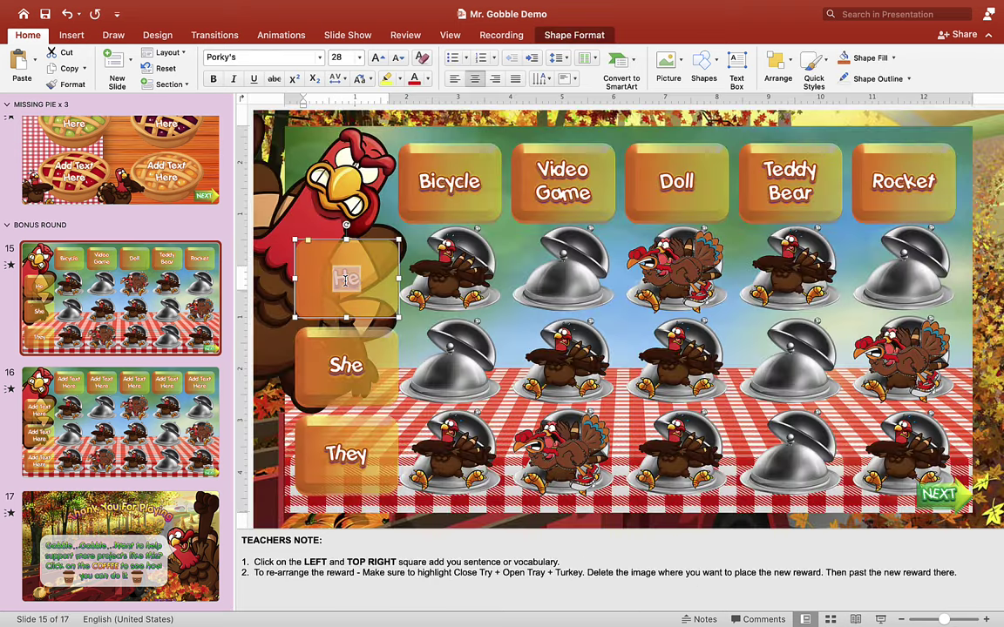
{"action": "type", "text": "I"}
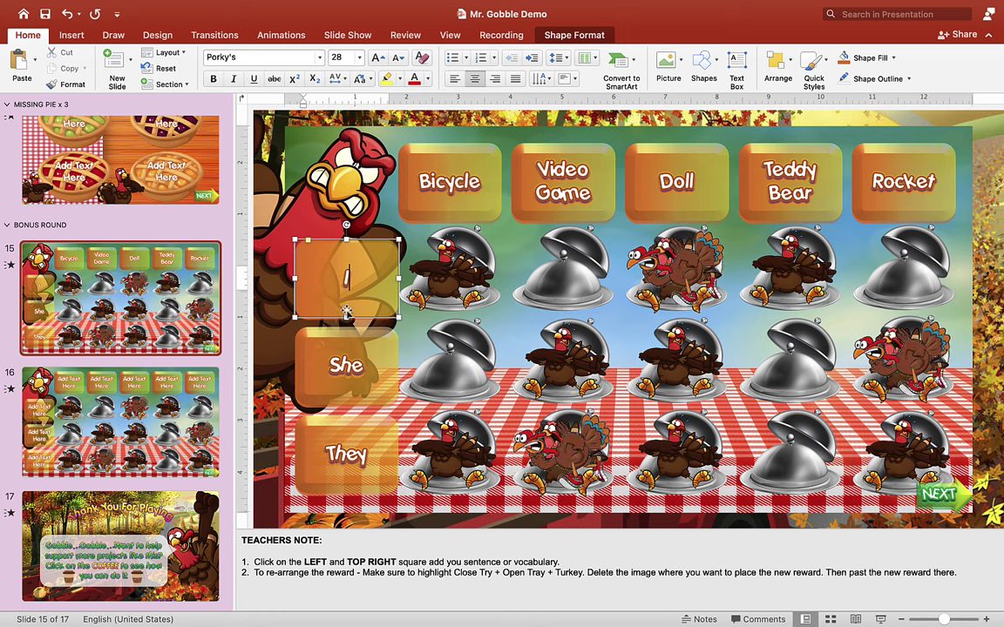
{"action": "double_click", "coordinate": [346, 365]}
{"action": "type", "text": "We"}
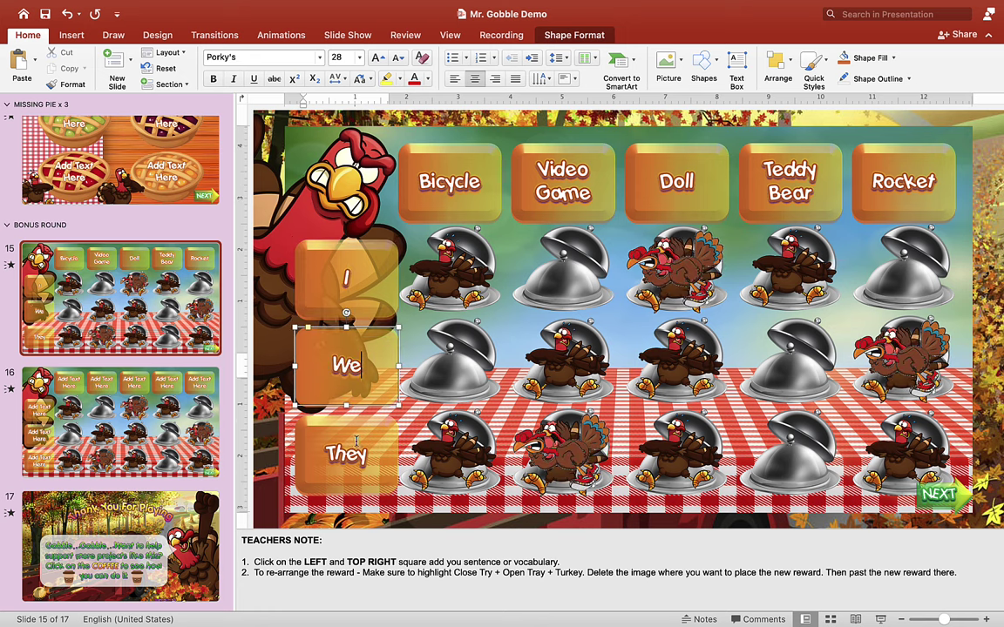
{"action": "double_click", "coordinate": [347, 454]}
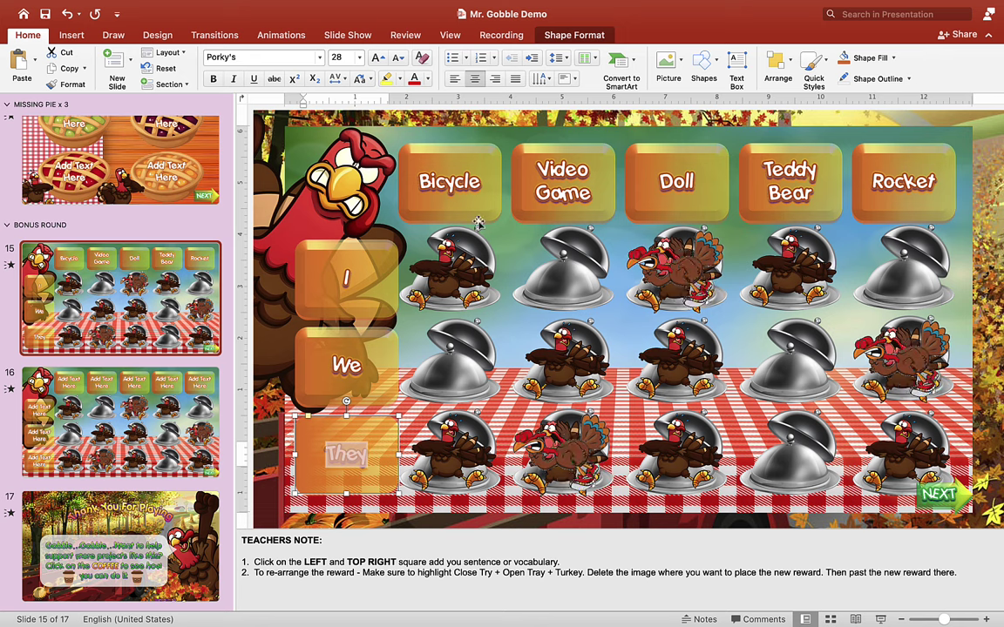
Delete the Bicycle, Video Game, Doll, Teddy Bear and Rocket labels from the top boxes
{"action": "left_click", "coordinate": [455, 191]}
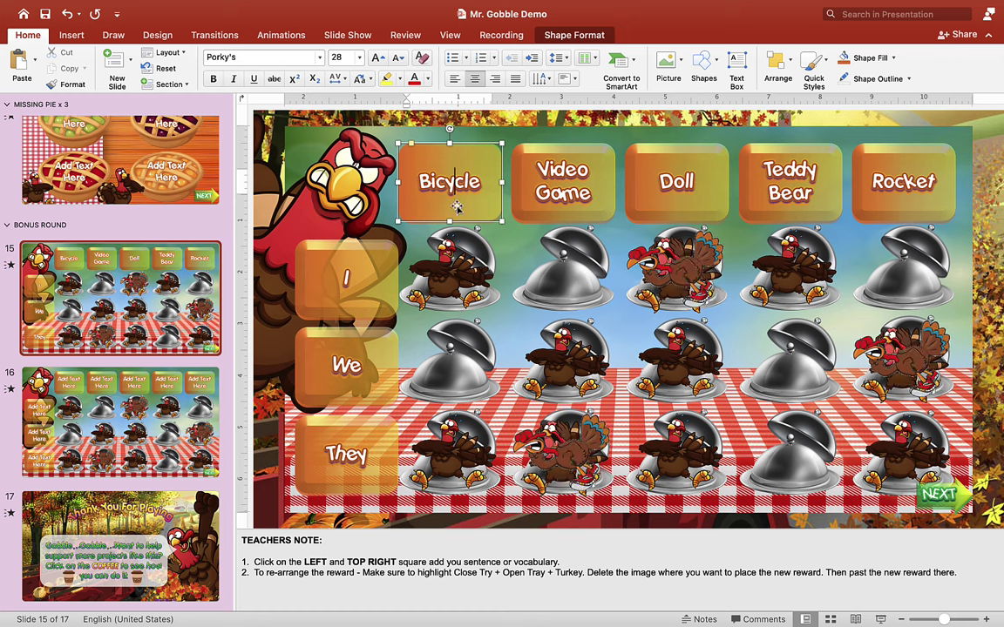
{"action": "double_click", "coordinate": [439, 185]}
{"action": "key", "text": "BackSpace"}
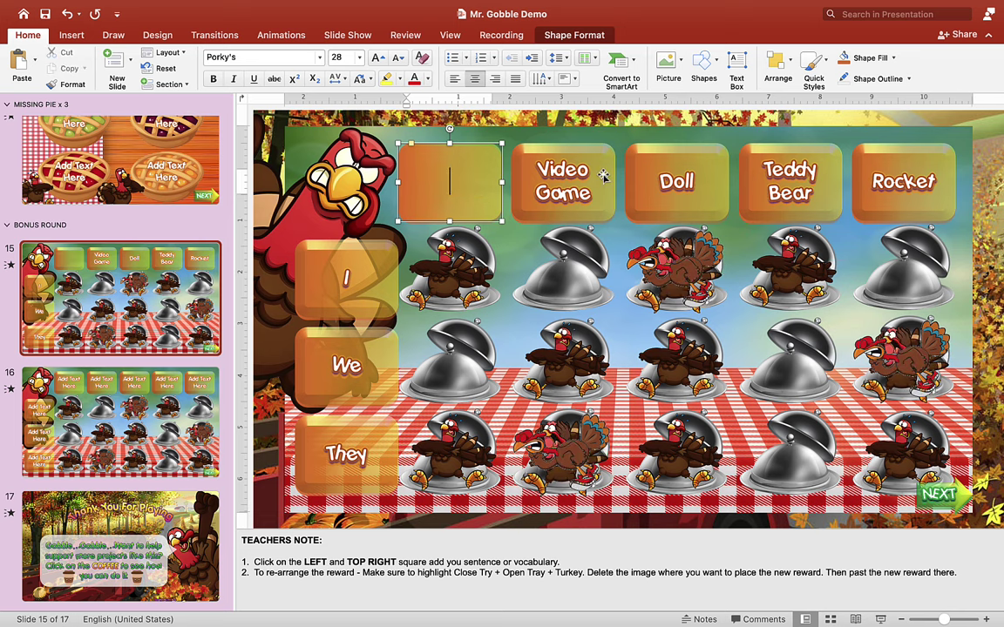
{"action": "triple_click", "coordinate": [563, 185]}
{"action": "key", "text": "BackSpace"}
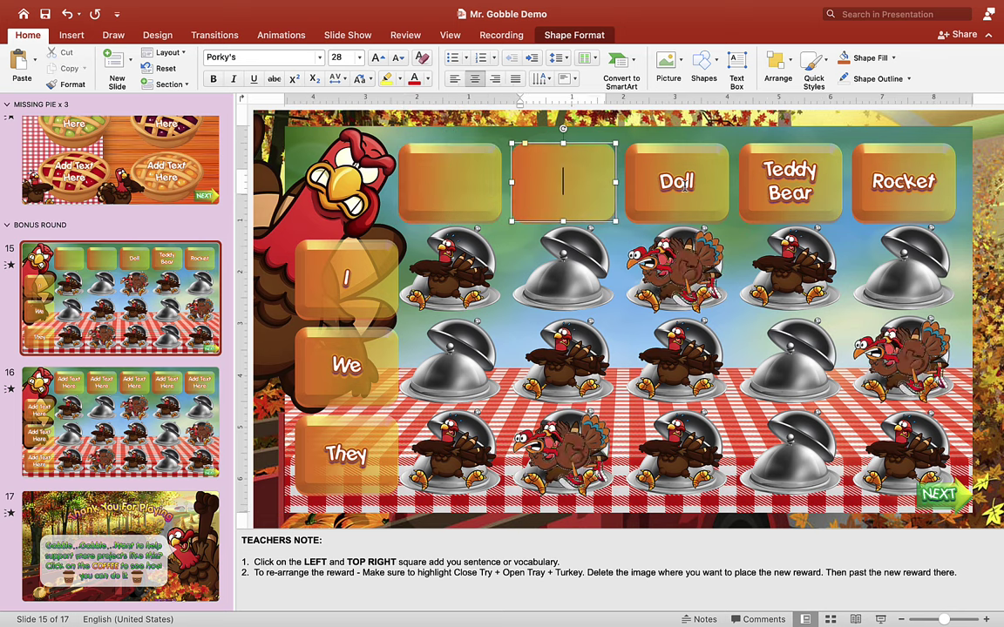
{"action": "double_click", "coordinate": [677, 183]}
{"action": "key", "text": "BackSpace"}
{"action": "triple_click", "coordinate": [789, 174]}
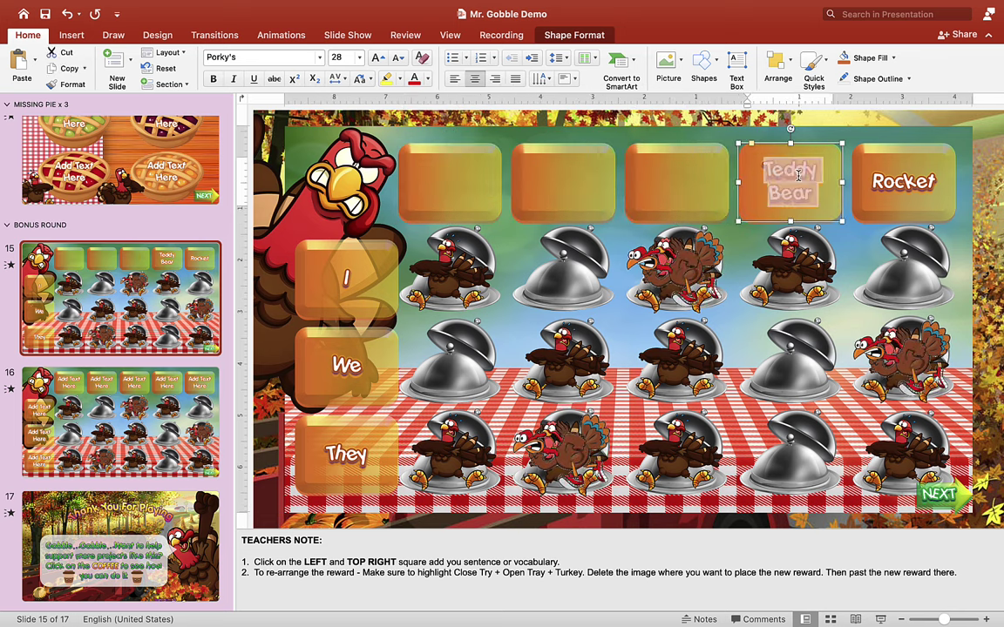
{"action": "key", "text": "BackSpace"}
{"action": "double_click", "coordinate": [897, 182]}
{"action": "key", "text": "BackSpace"}
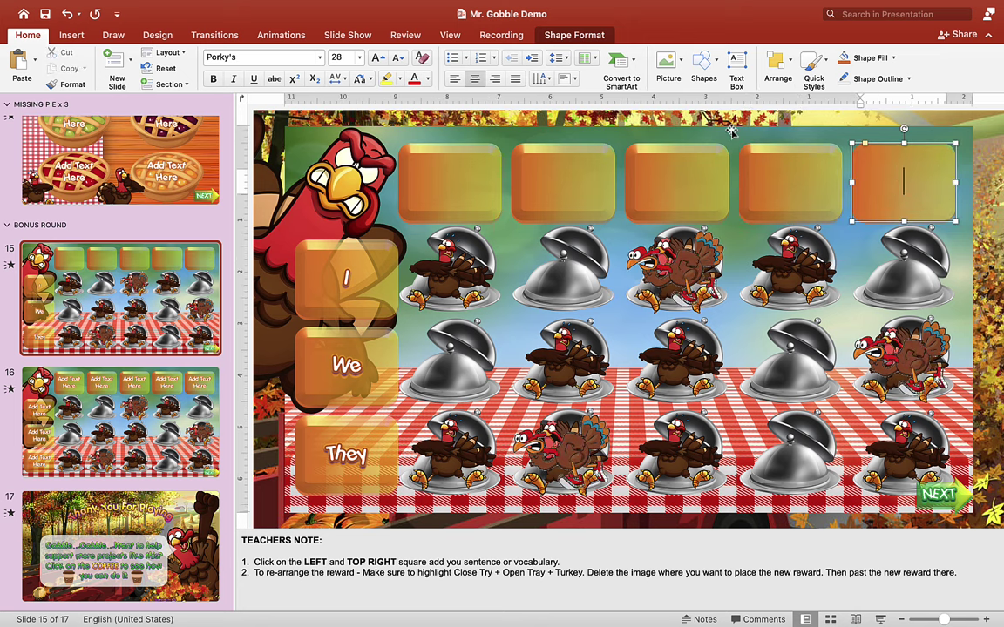
Insert Teddy Bear.png from file and shrink it to 1.75" by 1.4" inside the first reward box
{"action": "left_click", "coordinate": [667, 64]}
{"action": "left_click", "coordinate": [701, 101]}
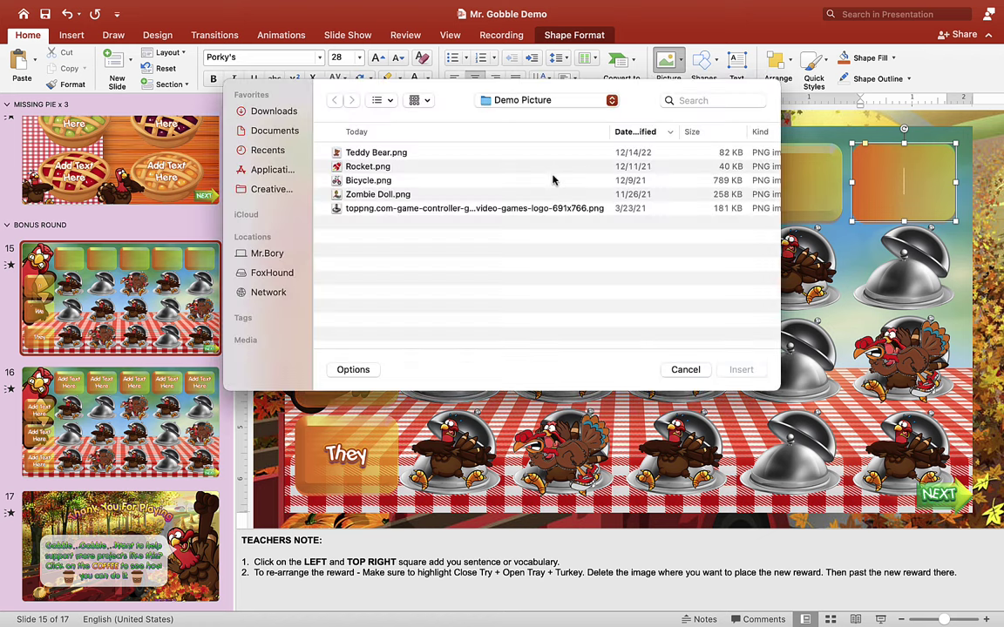
{"action": "left_click", "coordinate": [384, 155]}
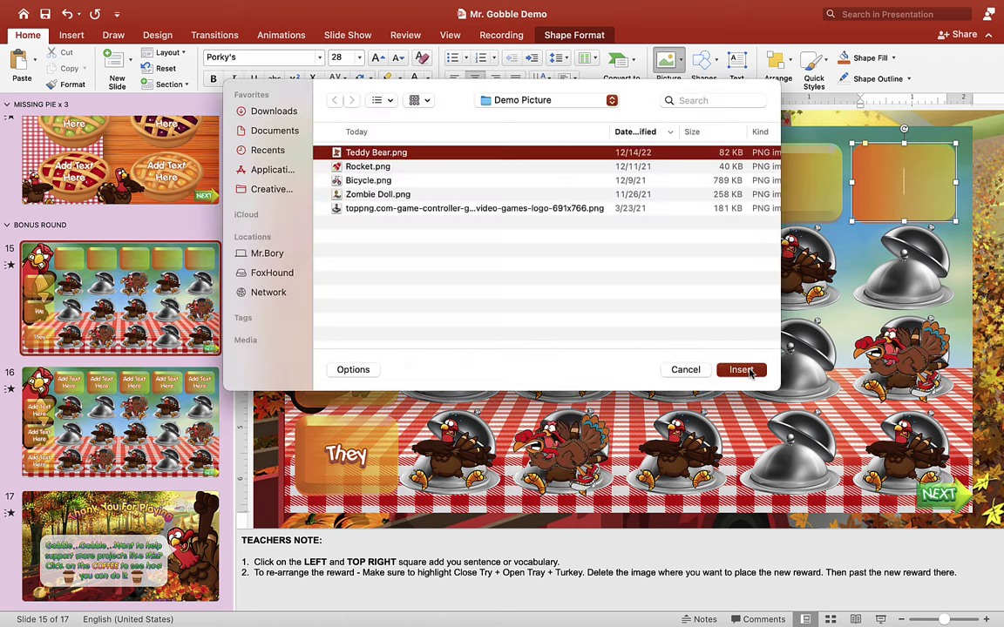
{"action": "left_click", "coordinate": [741, 370]}
{"action": "left_click_drag", "start_coordinate": [570, 319], "coordinate": [460, 215]}
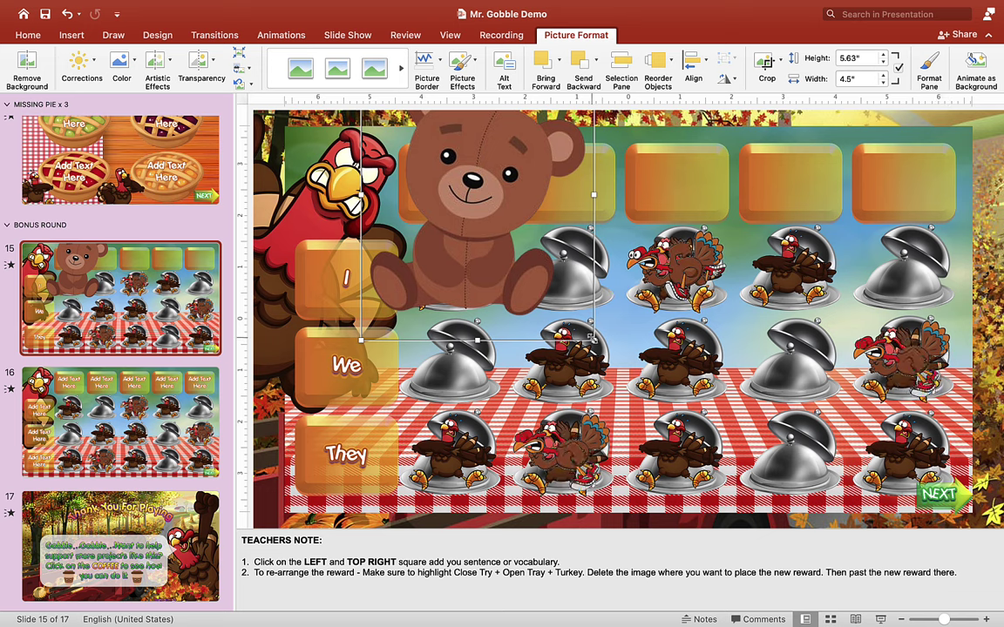
{"action": "left_click_drag", "start_coordinate": [593, 340], "coordinate": [485, 150]}
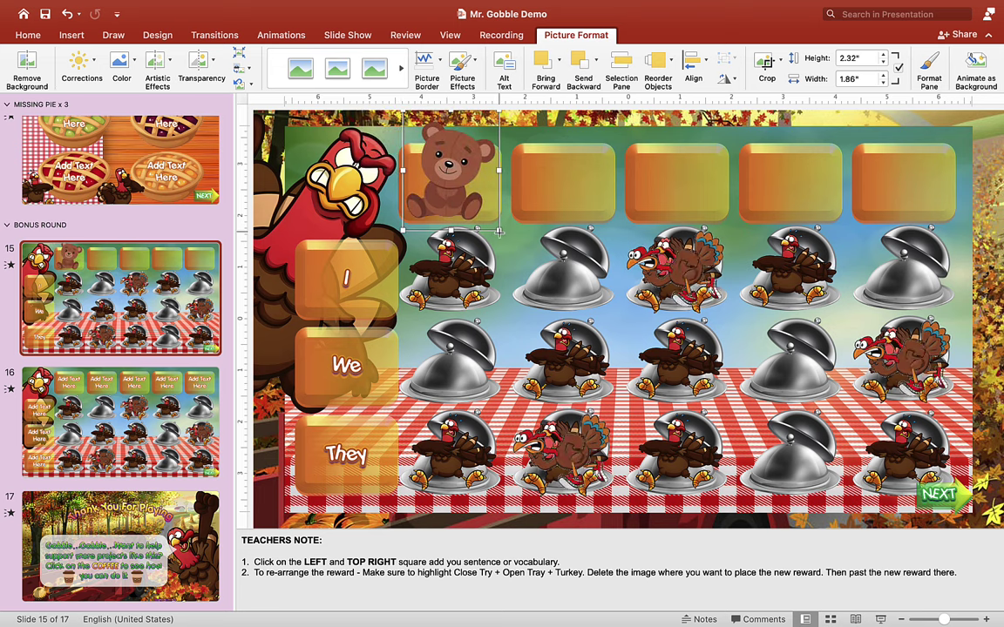
{"action": "left_click_drag", "start_coordinate": [500, 232], "coordinate": [449, 189]}
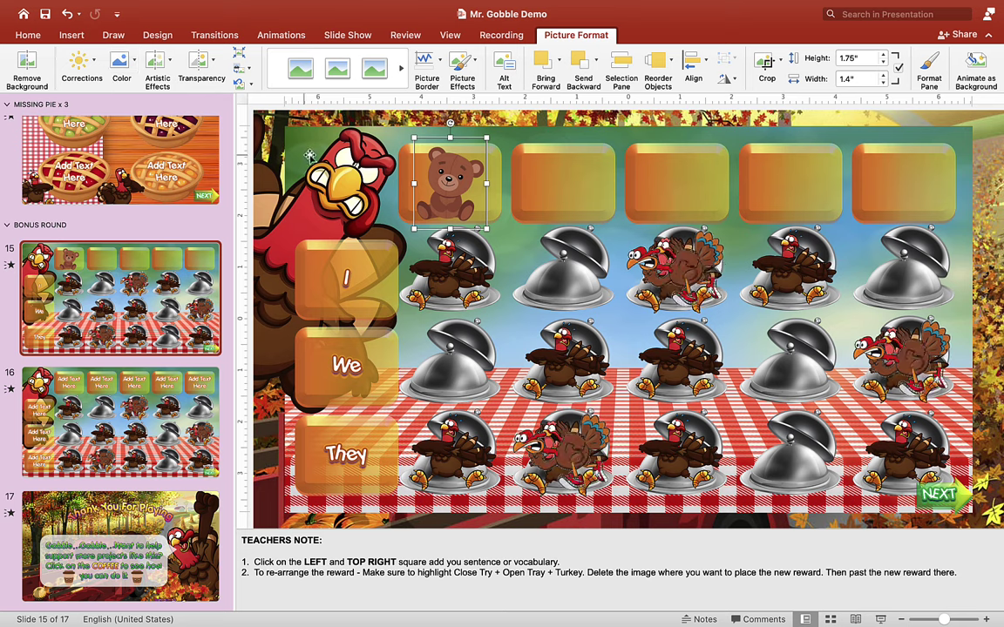
{"action": "left_click", "coordinate": [255, 145]}
Insert Rocket.png from file and shrink it into the second reward box
{"action": "left_click", "coordinate": [29, 36]}
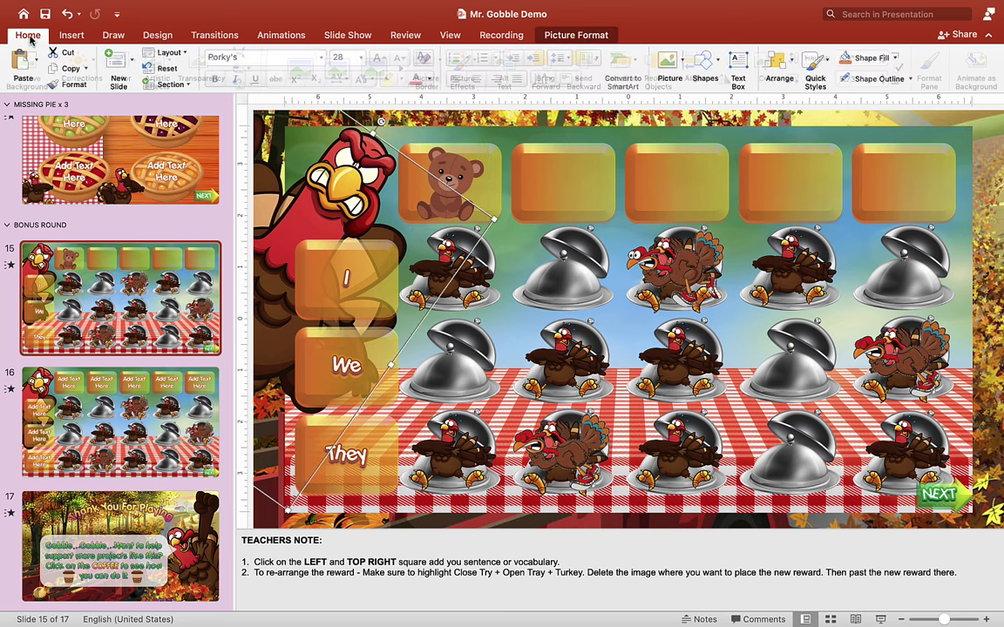
{"action": "left_click", "coordinate": [668, 63]}
{"action": "left_click", "coordinate": [697, 101]}
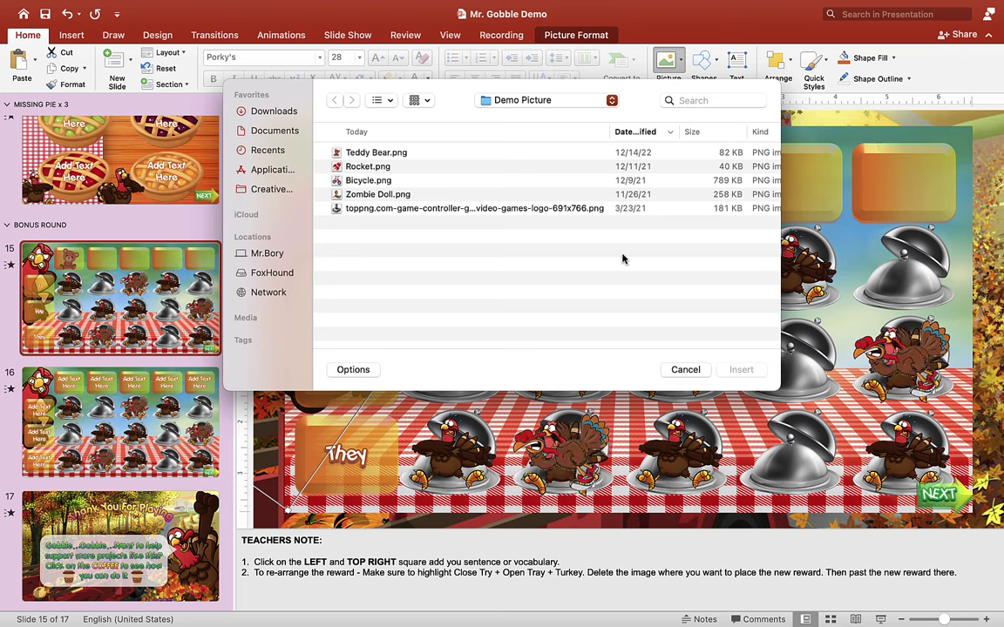
{"action": "left_click", "coordinate": [381, 169]}
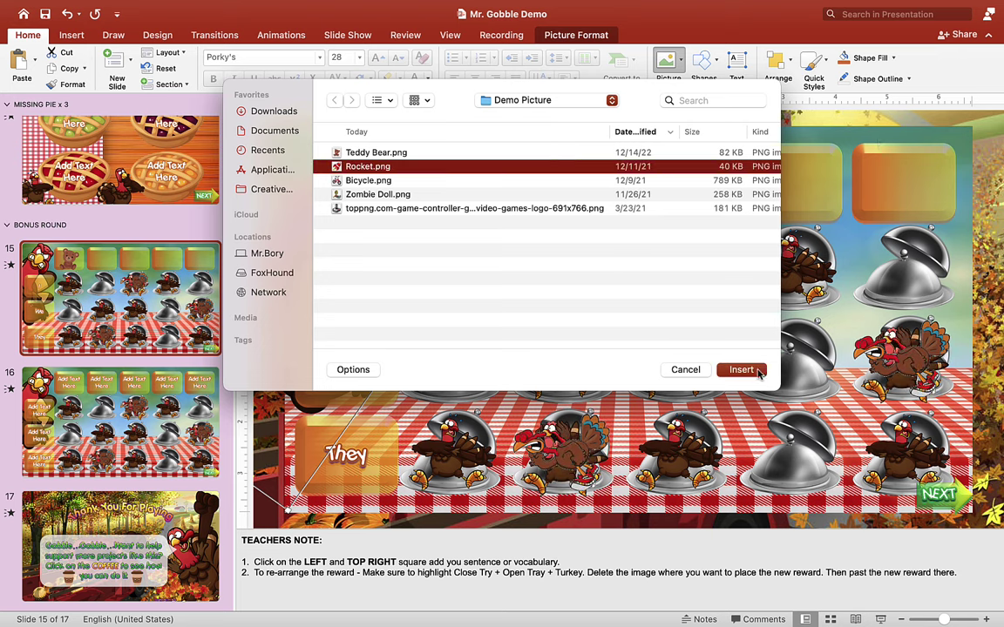
{"action": "left_click", "coordinate": [741, 370]}
{"action": "left_click_drag", "start_coordinate": [546, 395], "coordinate": [562, 181]}
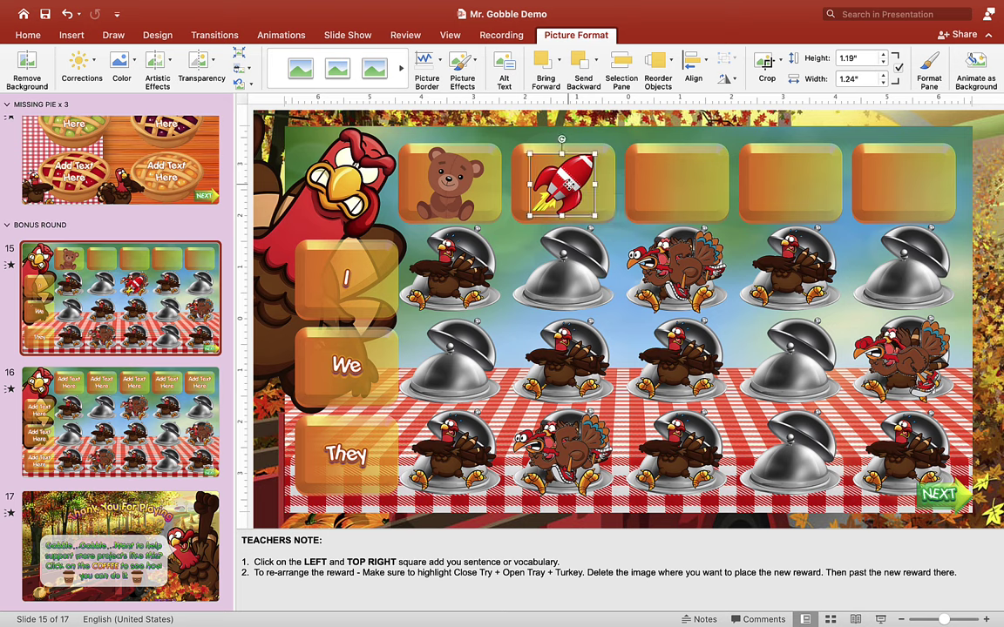
Insert the bicycle, joystick and zombie pictures and place them in the third, fourth and fifth boxes
{"action": "left_click", "coordinate": [71, 34]}
{"action": "left_click", "coordinate": [108, 61]}
{"action": "left_click", "coordinate": [144, 102]}
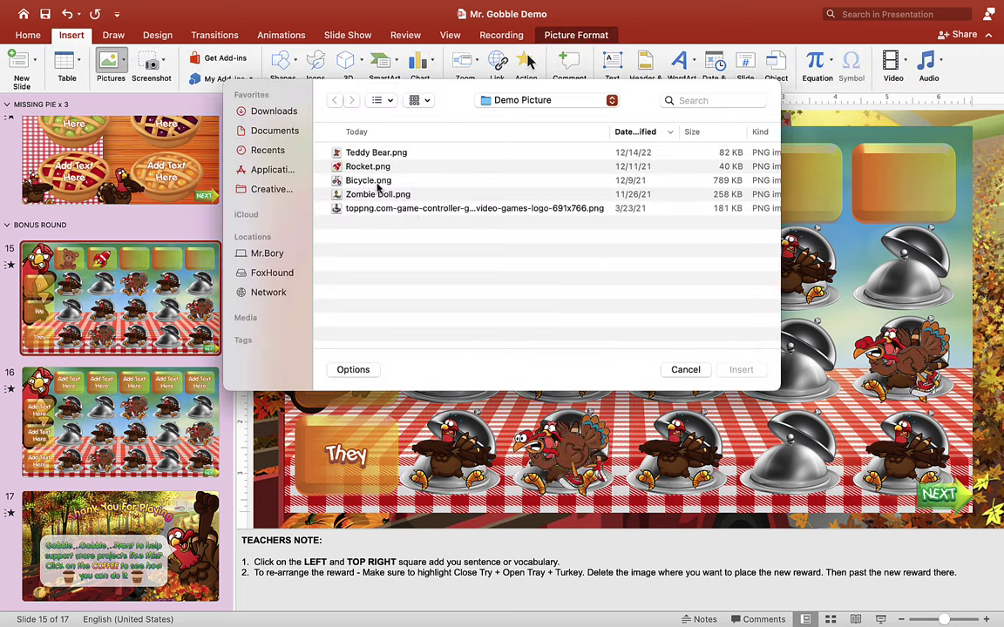
{"action": "left_click", "coordinate": [368, 180]}
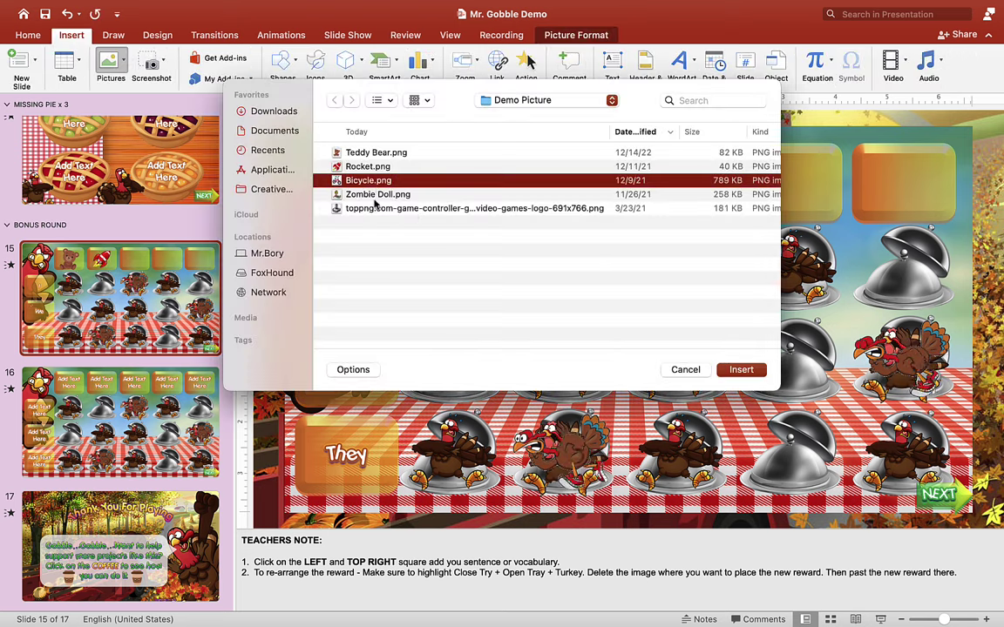
{"action": "left_click", "coordinate": [384, 208], "text": "shift"}
{"action": "left_click", "coordinate": [741, 370]}
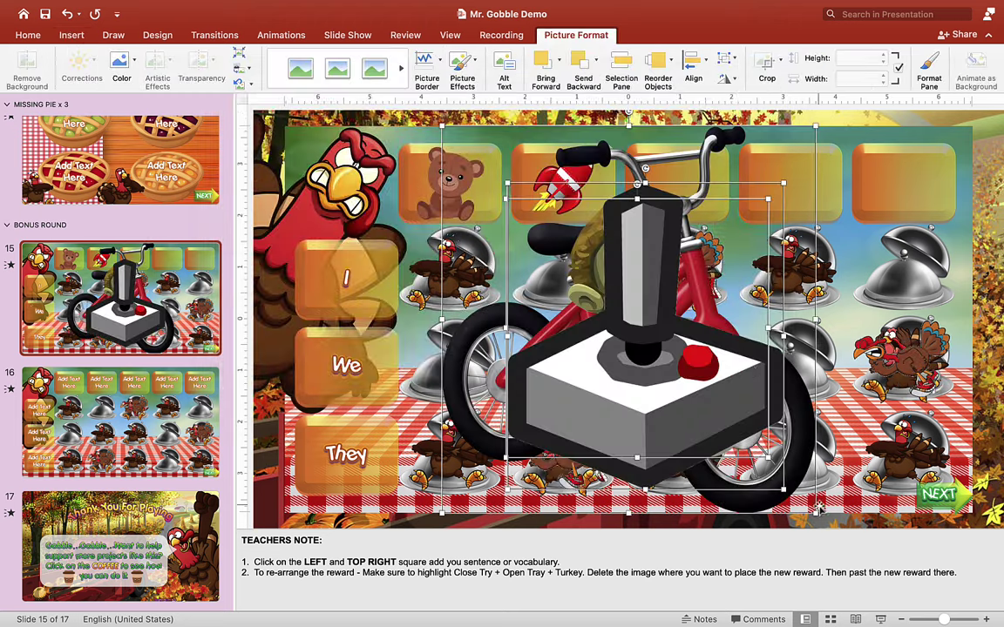
{"action": "left_click_drag", "start_coordinate": [738, 456], "coordinate": [450, 216]}
{"action": "left_click", "coordinate": [532, 241]}
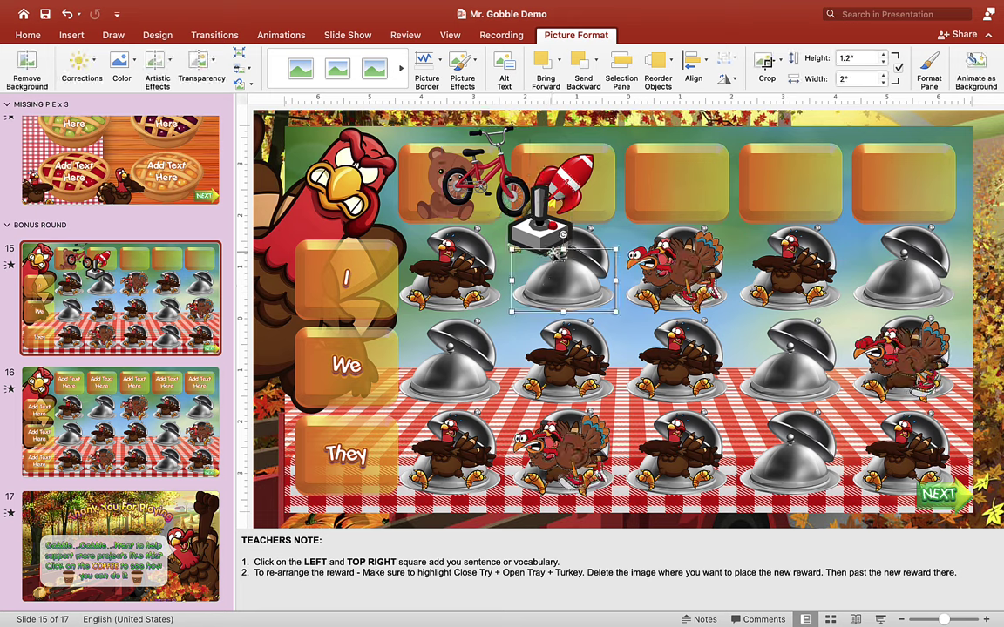
{"action": "left_click_drag", "start_coordinate": [532, 242], "coordinate": [678, 195]}
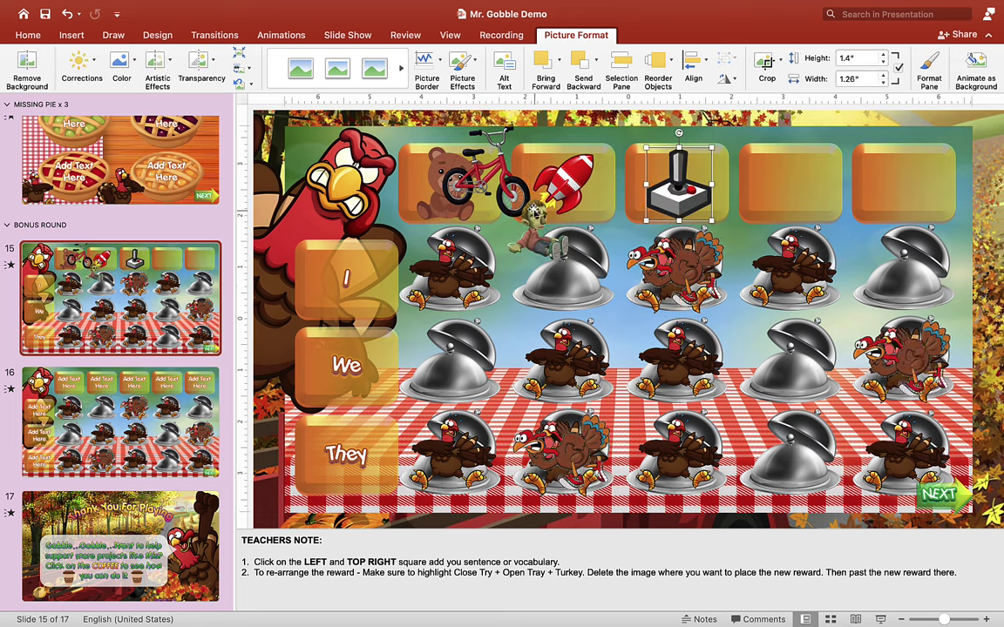
{"action": "left_click_drag", "start_coordinate": [533, 229], "coordinate": [786, 184]}
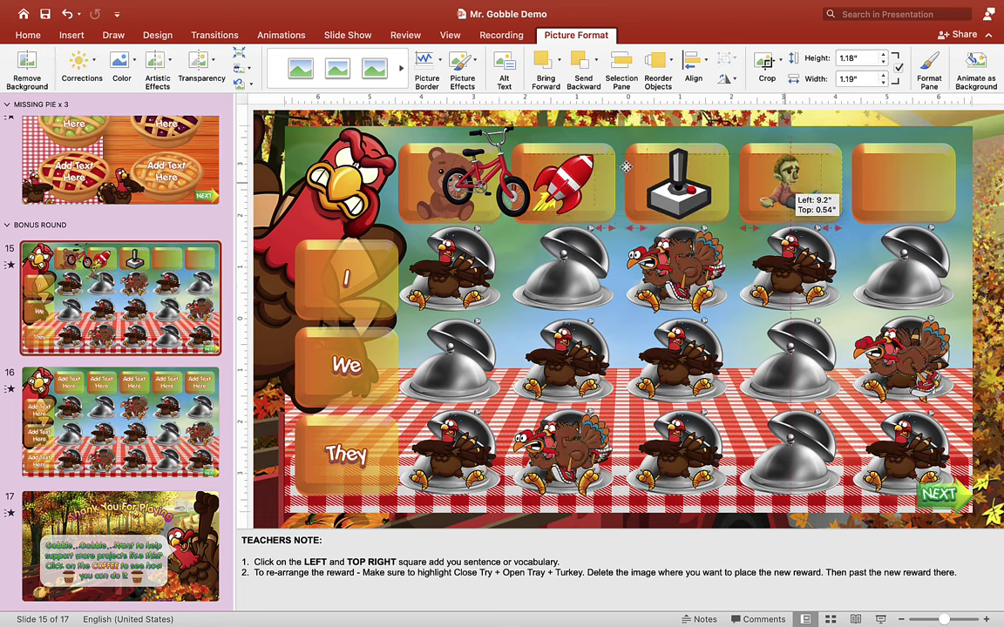
{"action": "left_click_drag", "start_coordinate": [509, 166], "coordinate": [926, 174]}
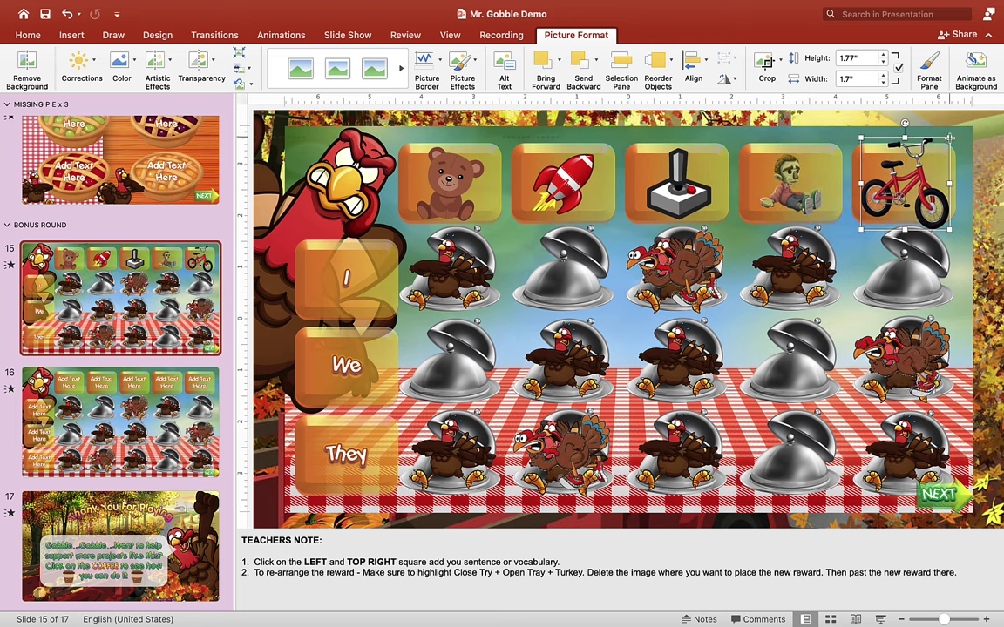
{"action": "left_click_drag", "start_coordinate": [861, 137], "coordinate": [915, 179]}
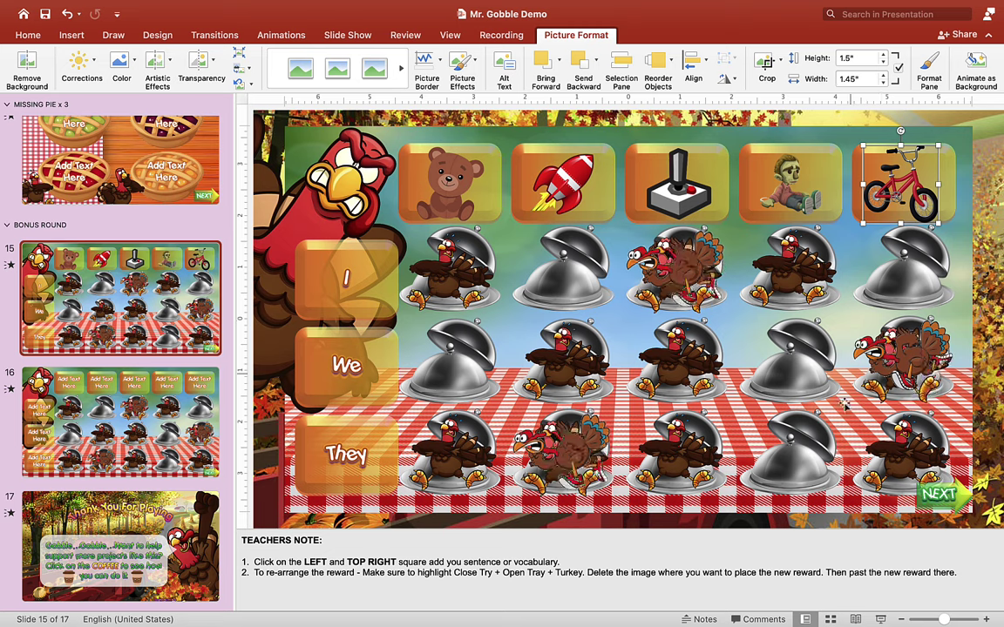
Run the slide show from slide 15, lift the first three top-row tray covers, then exit
{"action": "key", "text": "super+shift+Return"}
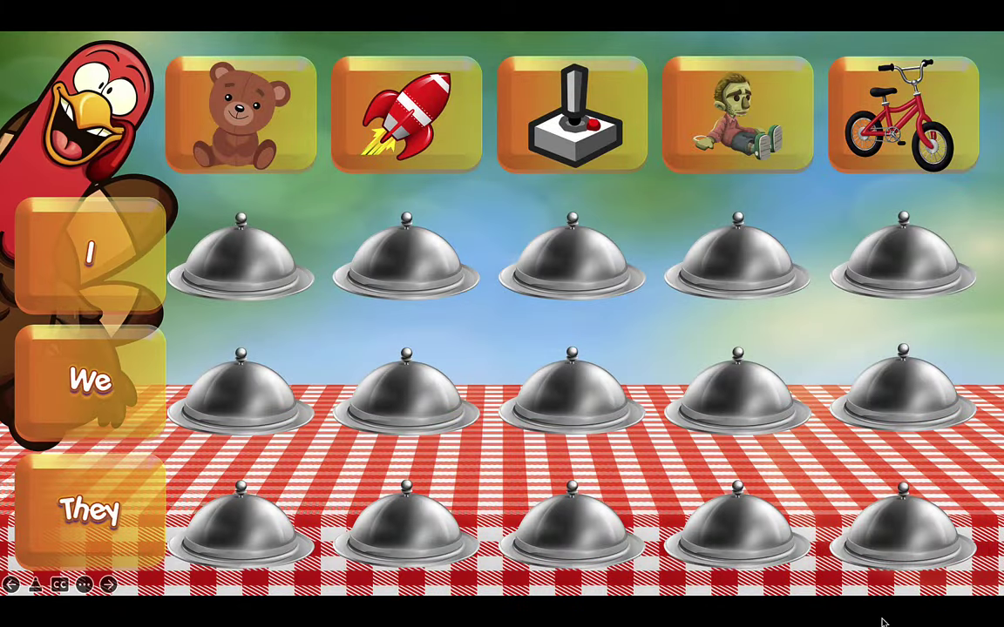
{"action": "left_click", "coordinate": [247, 271]}
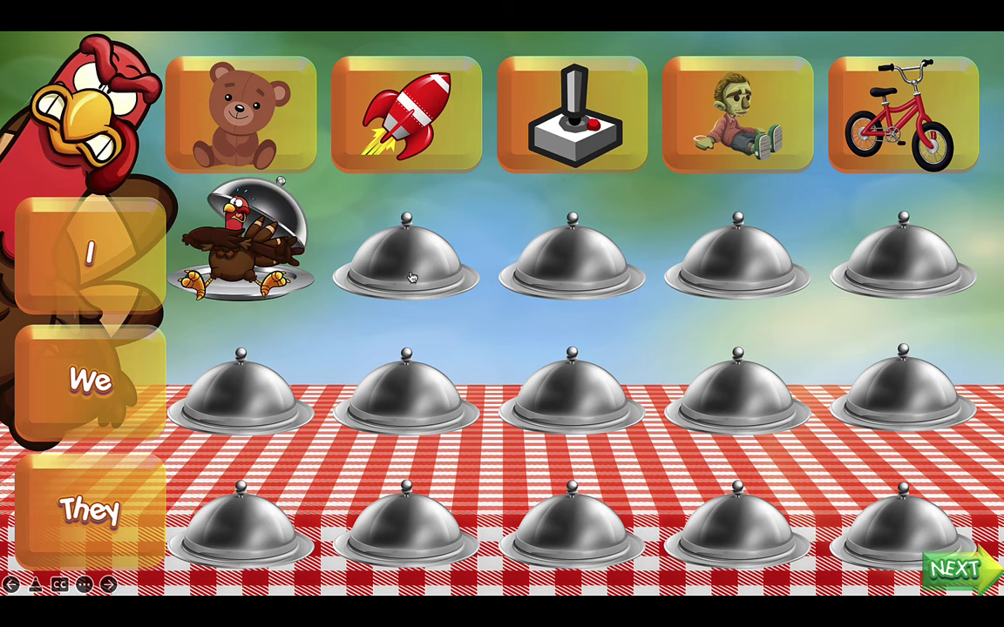
{"action": "left_click", "coordinate": [425, 248]}
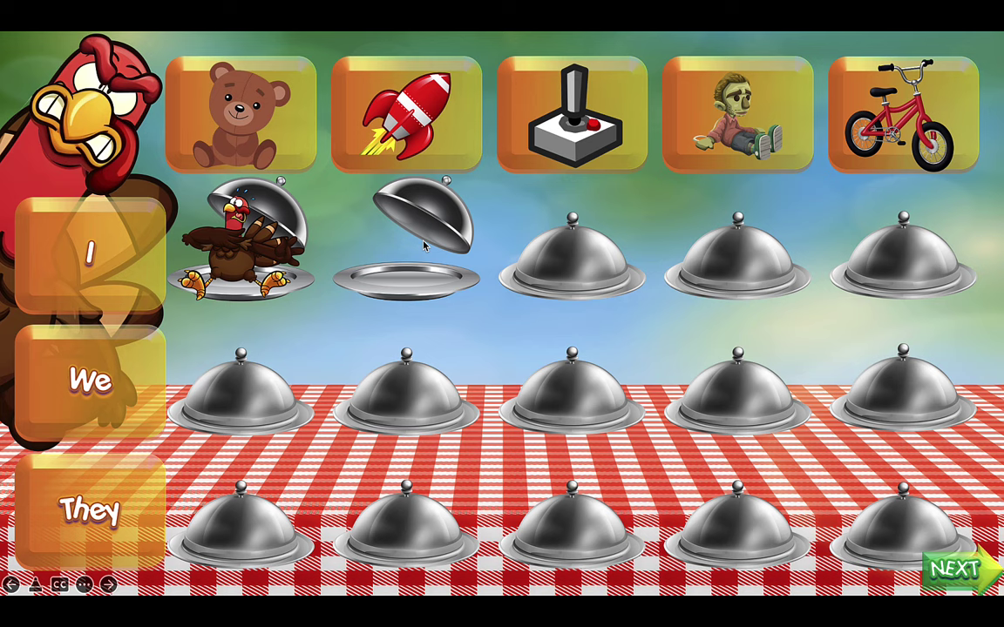
{"action": "left_click", "coordinate": [575, 246]}
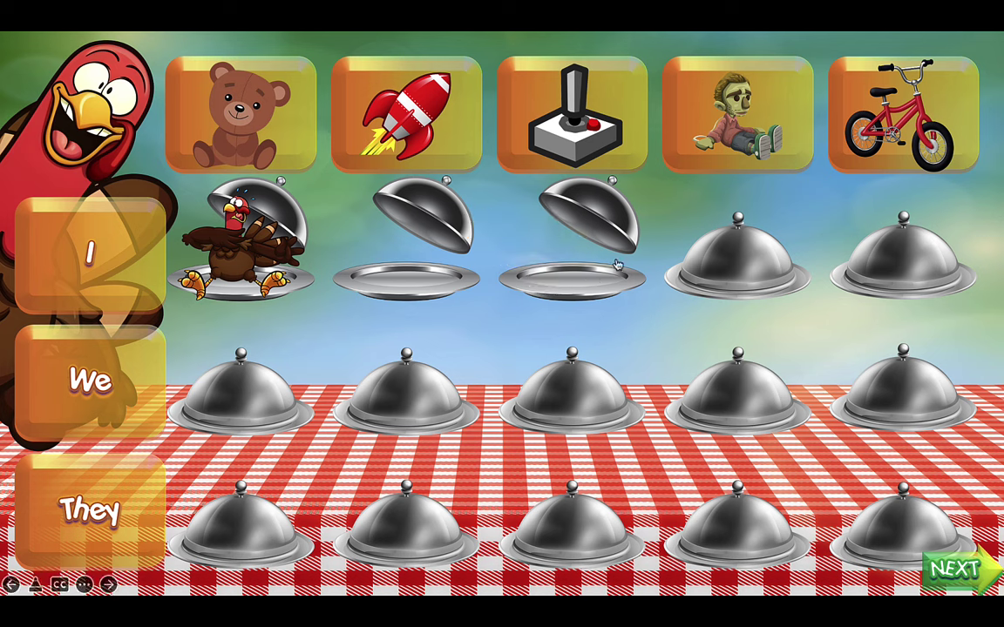
{"action": "key", "text": "Escape"}
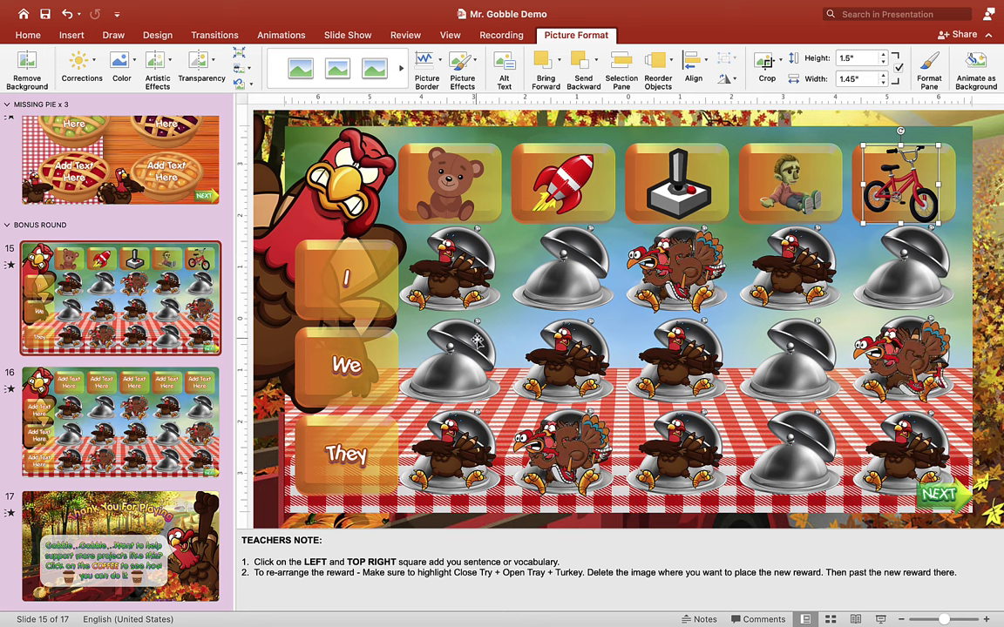
Move the closed middle-row first-column tray up over the top-left turkey
{"action": "left_click", "coordinate": [458, 375]}
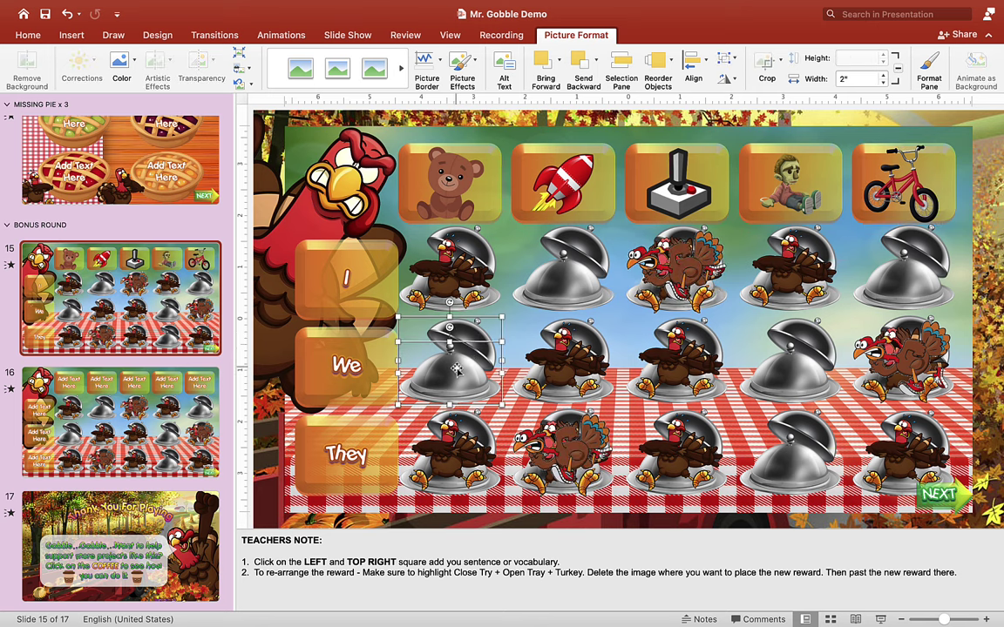
{"action": "left_click_drag", "start_coordinate": [415, 335], "coordinate": [458, 277]}
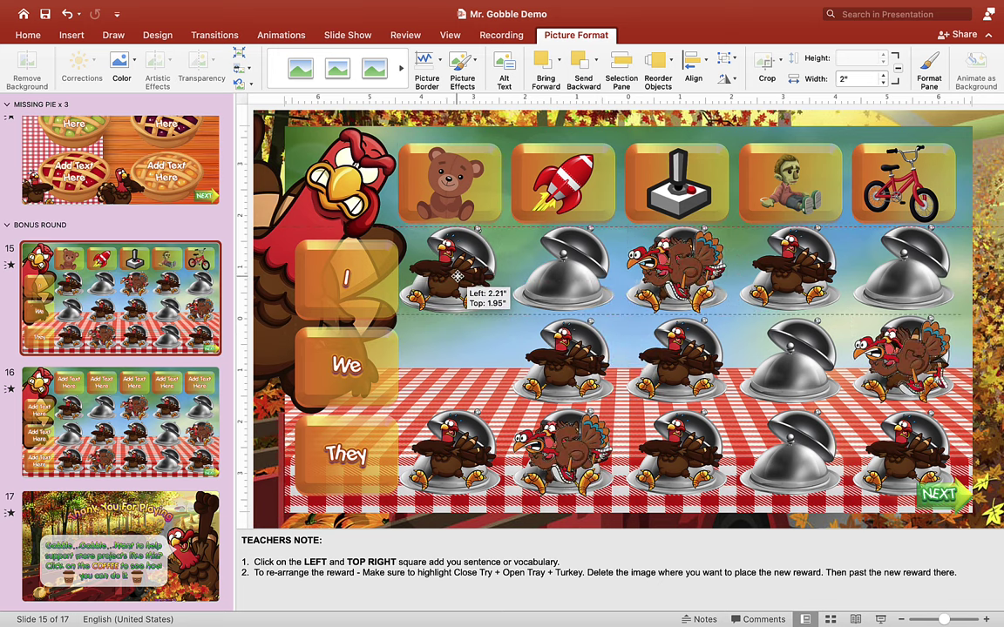
{"action": "left_click_drag", "start_coordinate": [445, 273], "coordinate": [445, 275]}
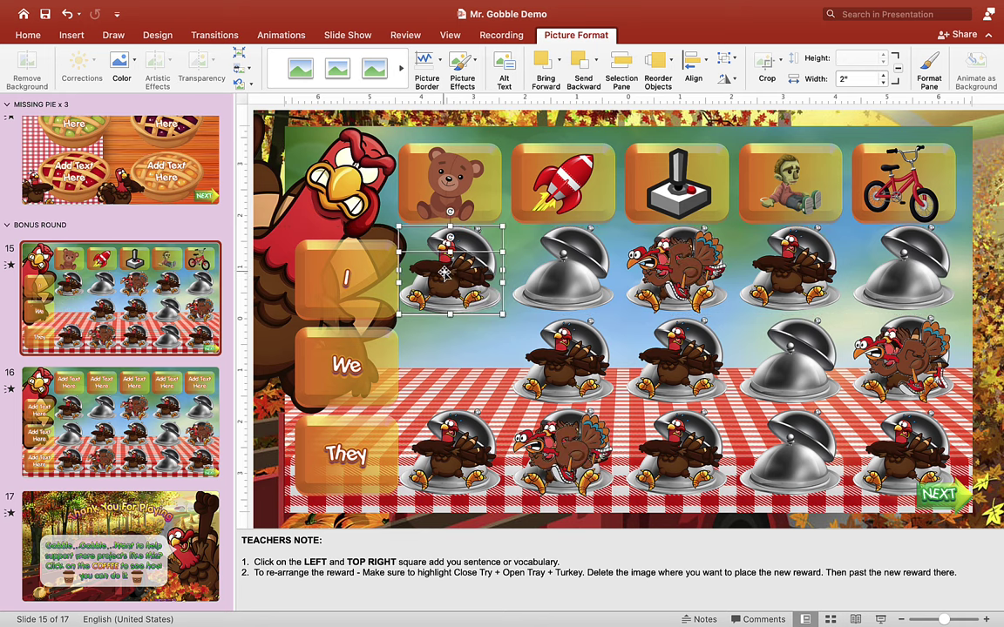
Move the turkey and its tray pieces down into the middle-row first spot
{"action": "left_click", "coordinate": [449, 285]}
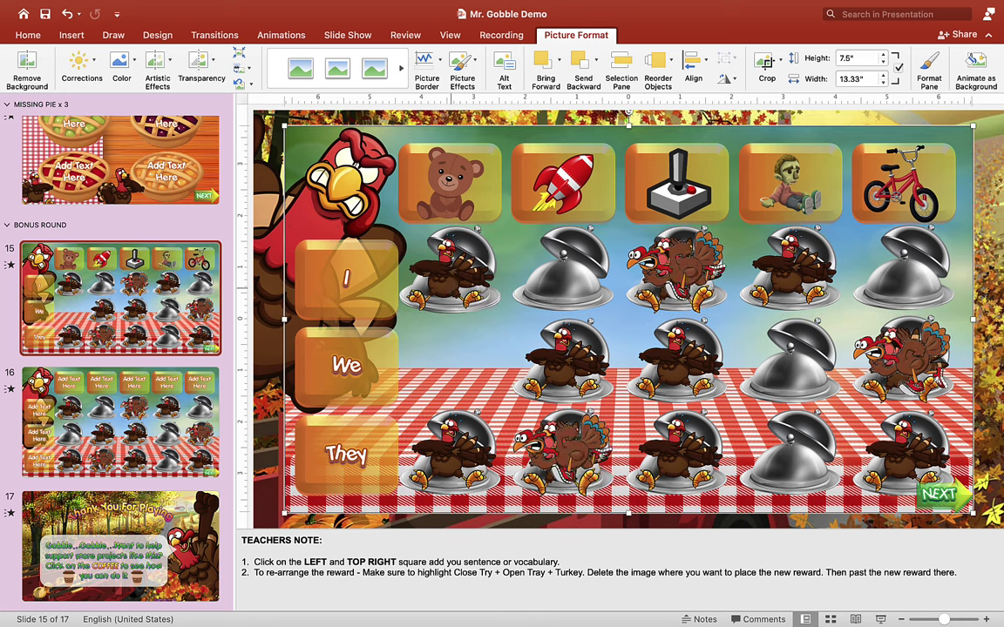
{"action": "left_click", "coordinate": [444, 279]}
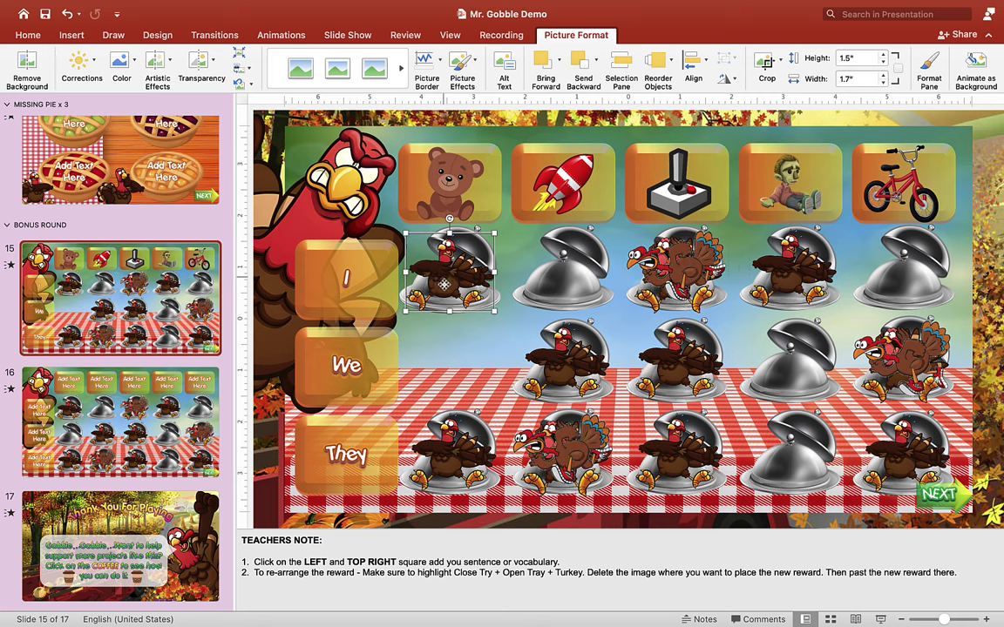
{"action": "left_click_drag", "start_coordinate": [444, 284], "coordinate": [446, 366]}
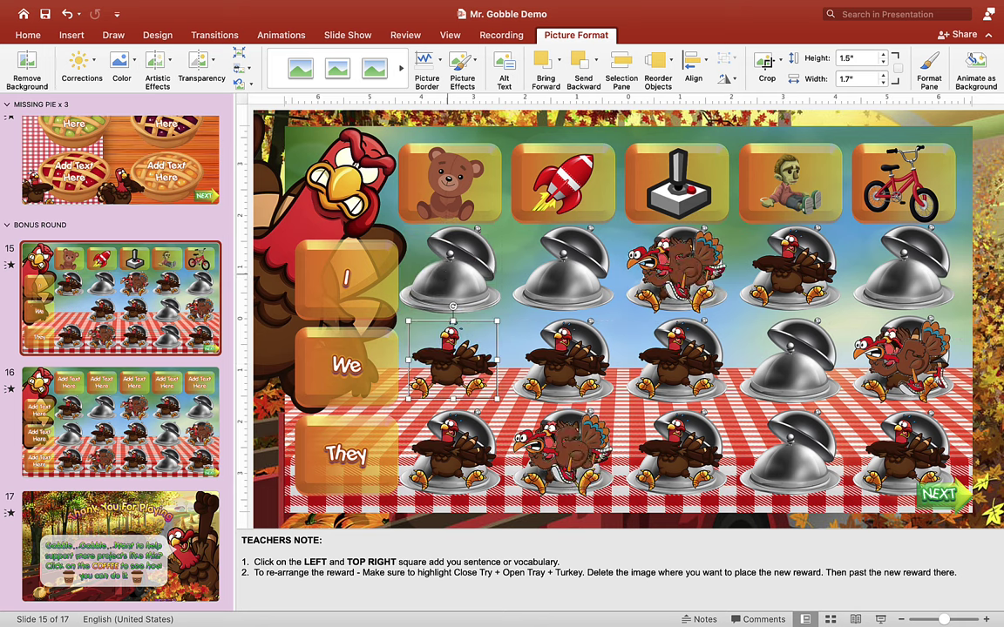
{"action": "left_click", "coordinate": [447, 276]}
{"action": "left_click_drag", "start_coordinate": [449, 276], "coordinate": [448, 364]}
{"action": "left_click_drag", "start_coordinate": [465, 256], "coordinate": [466, 343]}
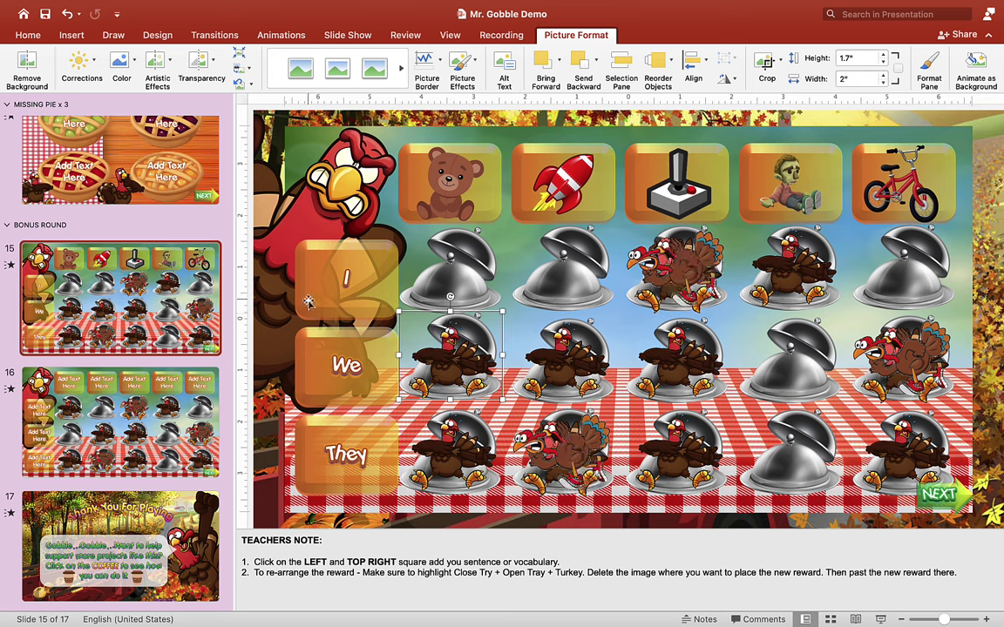
Duplicate the first pie slide (slide 2)
{"action": "scroll", "coordinate": [138, 309], "scroll_direction": "up", "scroll_amount": 20}
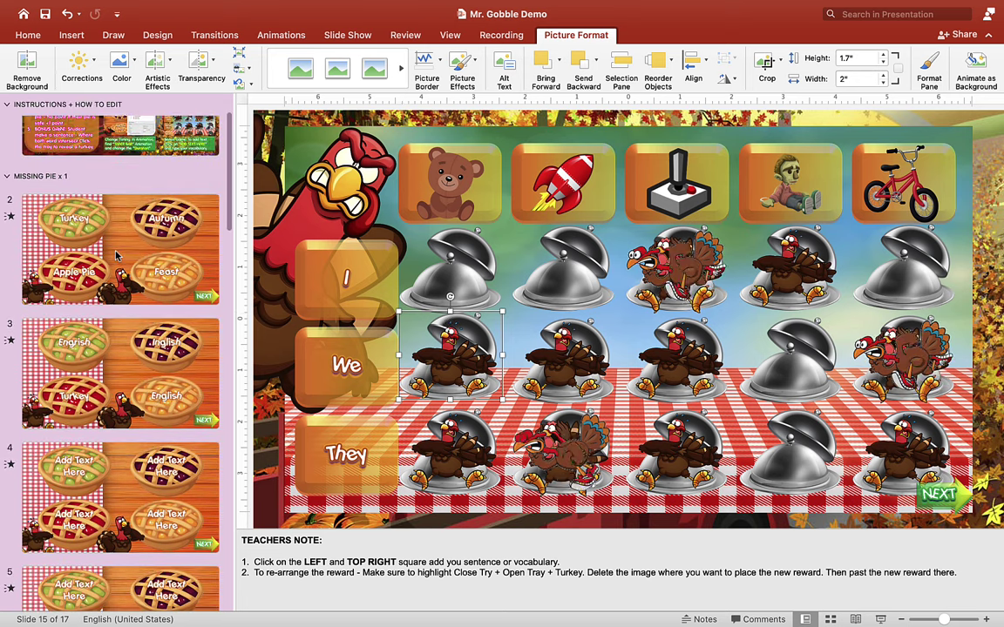
{"action": "right_click", "coordinate": [122, 246]}
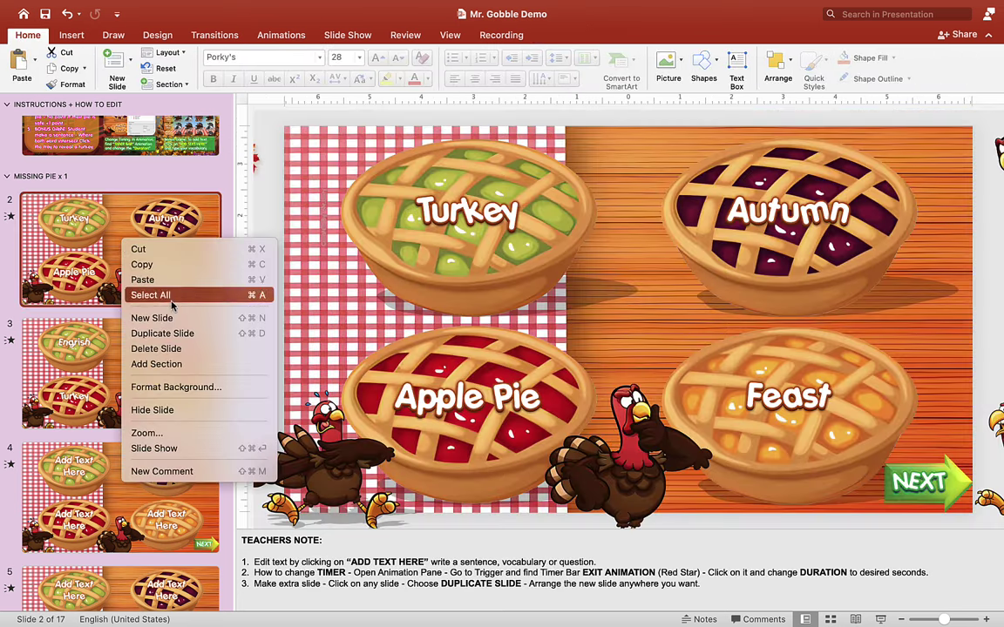
{"action": "left_click", "coordinate": [184, 336]}
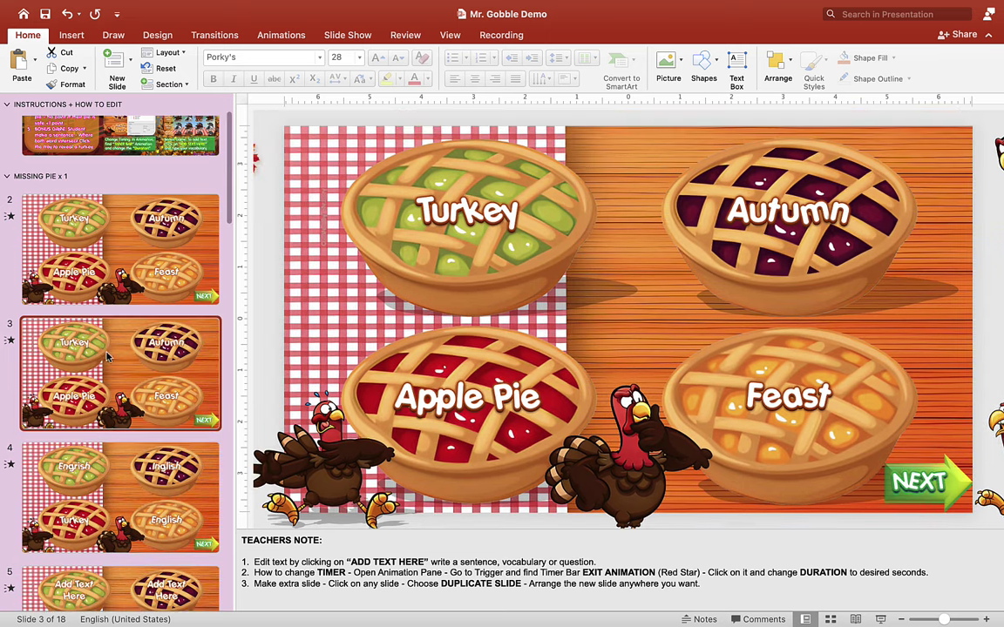
Duplicate the bonus round slide, then return to instructions slide 1
{"action": "scroll", "coordinate": [107, 355], "scroll_direction": "down", "scroll_amount": 15}
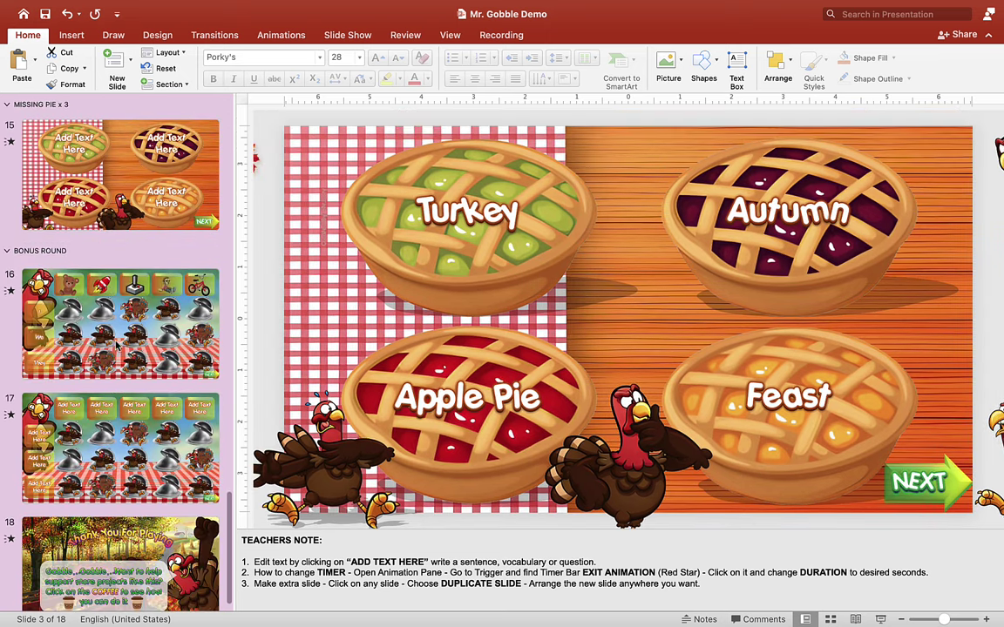
{"action": "left_click", "coordinate": [121, 325]}
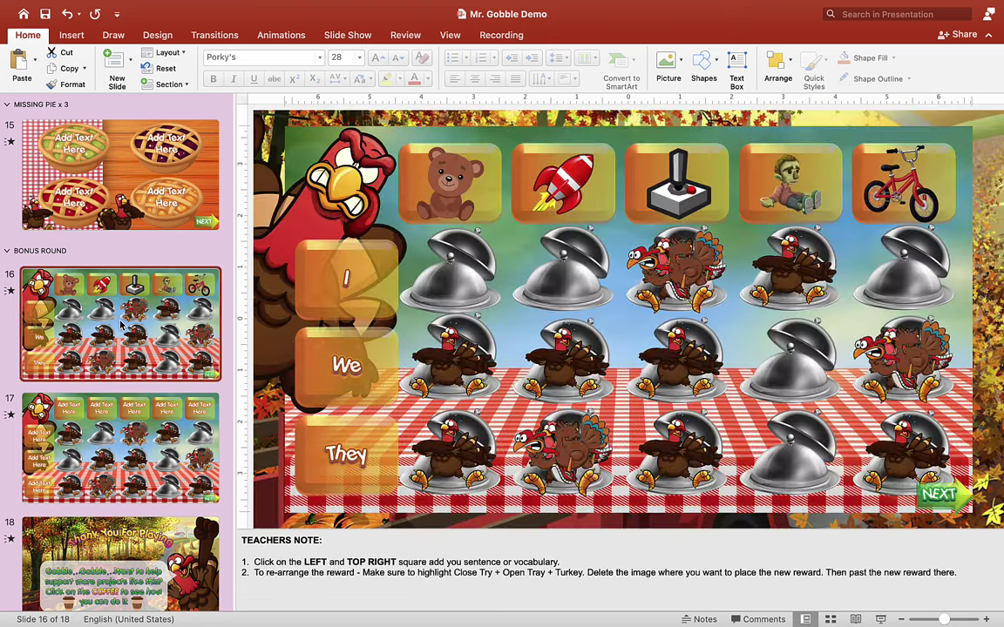
{"action": "right_click", "coordinate": [121, 325]}
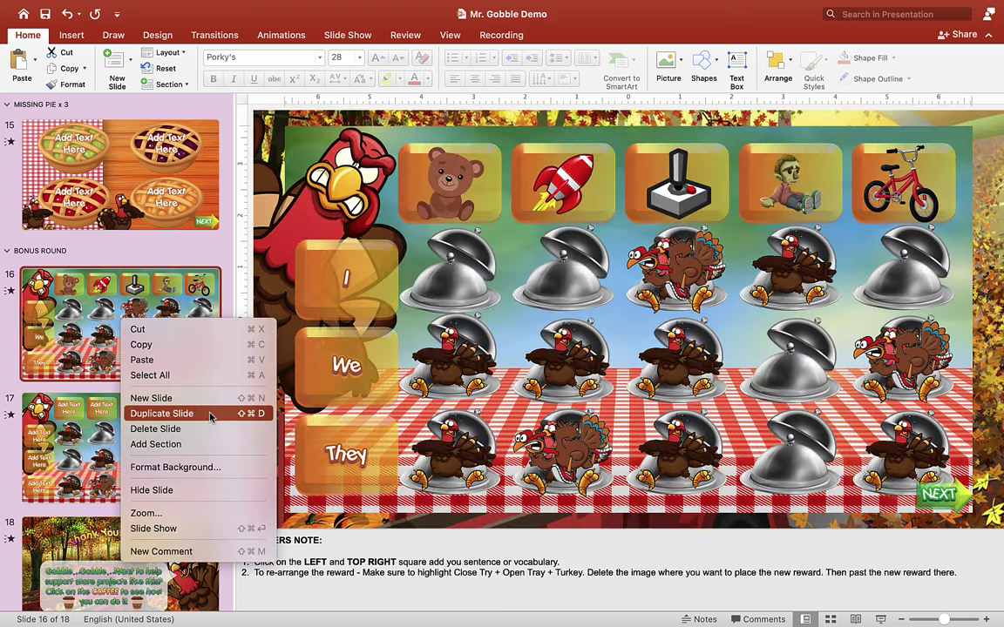
{"action": "left_click", "coordinate": [162, 414]}
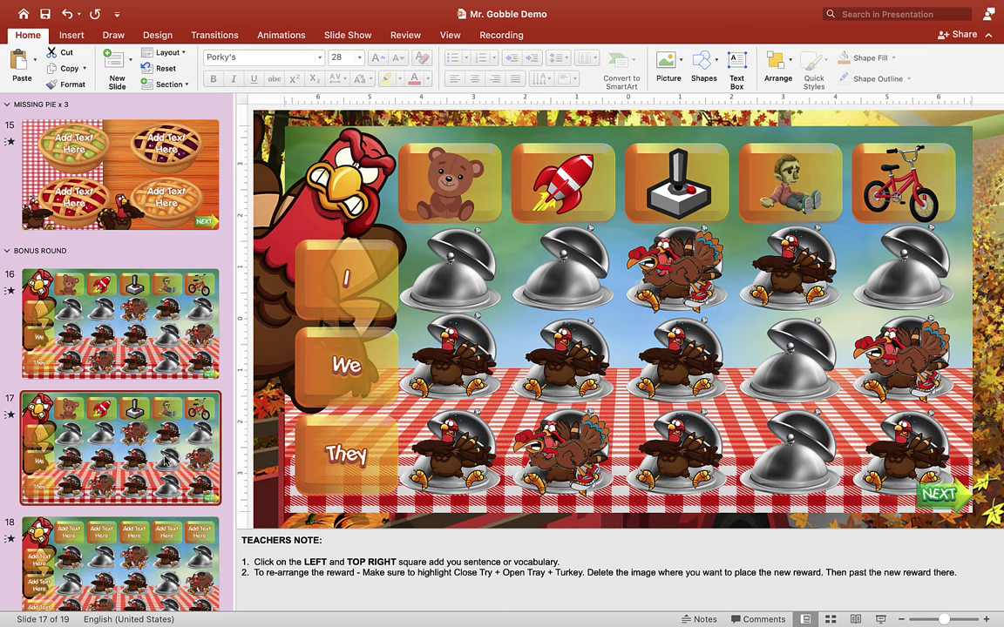
{"action": "scroll", "coordinate": [165, 464], "scroll_direction": "up", "scroll_amount": 5}
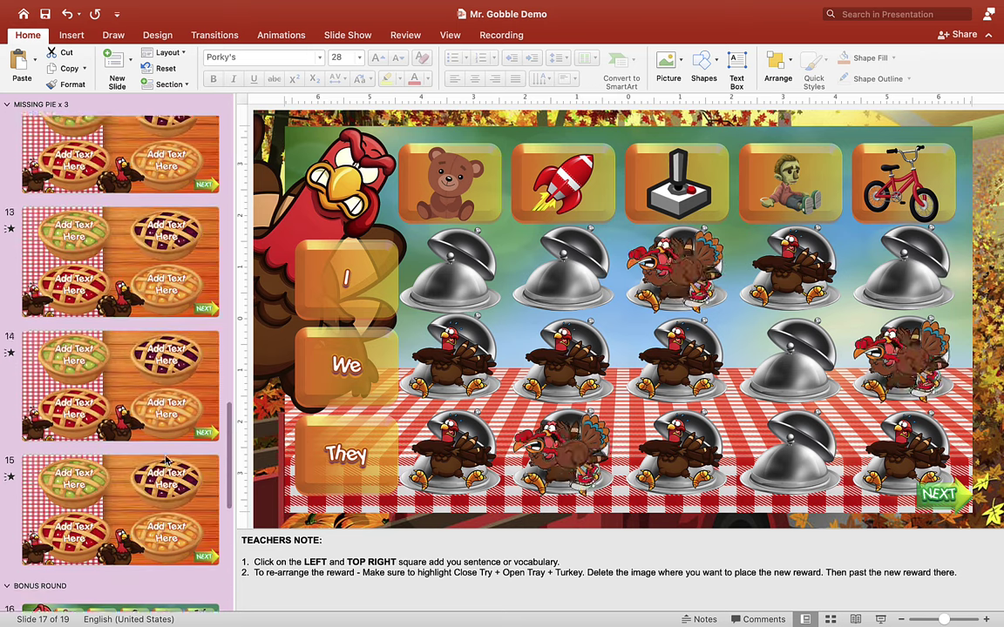
{"action": "scroll", "coordinate": [164, 463], "scroll_direction": "up", "scroll_amount": 15}
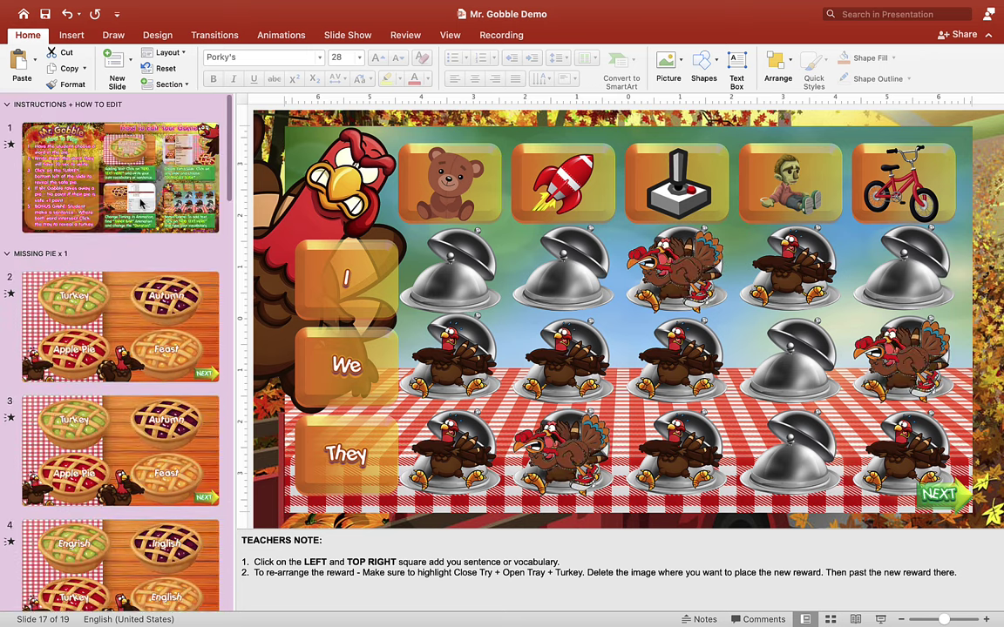
{"action": "left_click", "coordinate": [141, 203]}
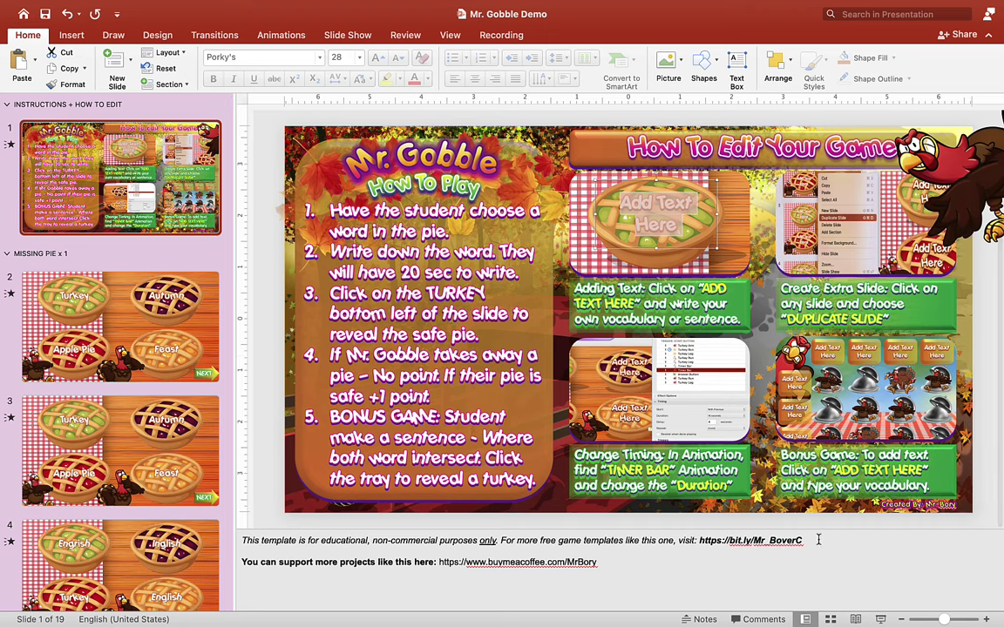
Select slide 2 and start the slide show from the status bar button
{"action": "left_click", "coordinate": [212, 303]}
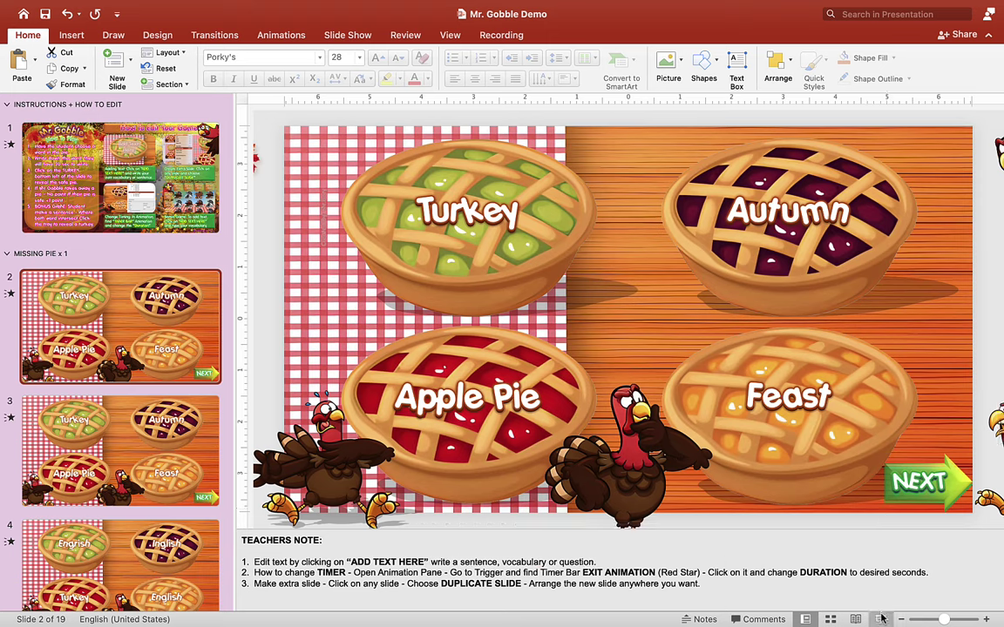
{"action": "right_click", "coordinate": [882, 620]}
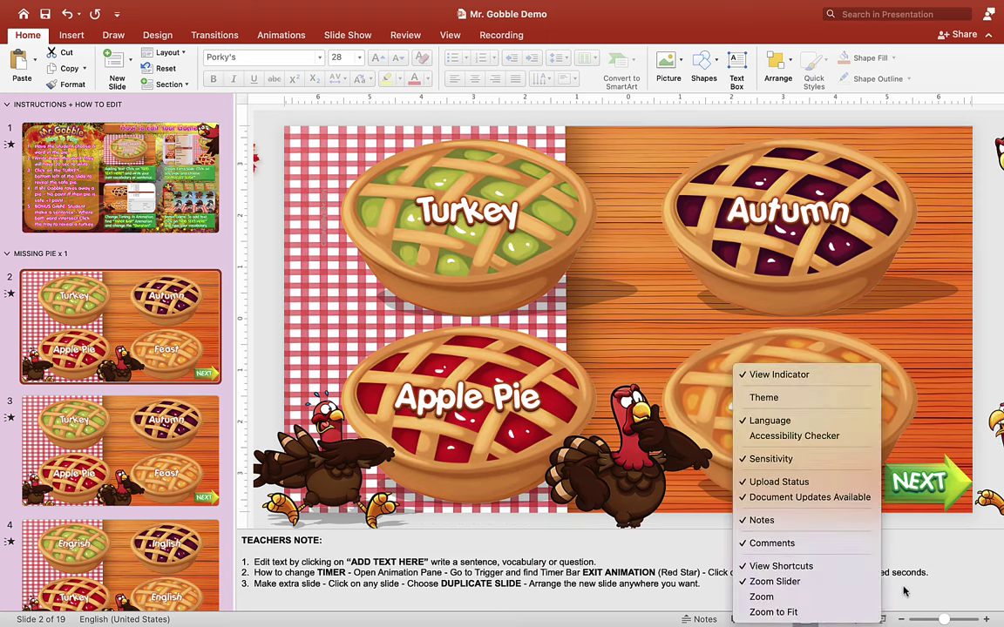
{"action": "left_click", "coordinate": [882, 619]}
{"action": "left_click", "coordinate": [882, 620]}
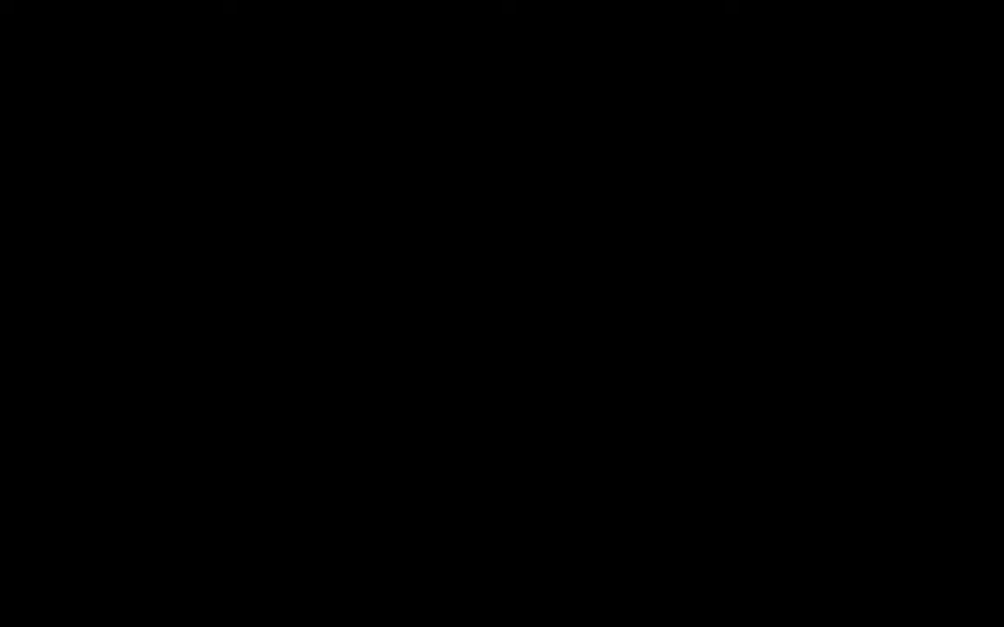